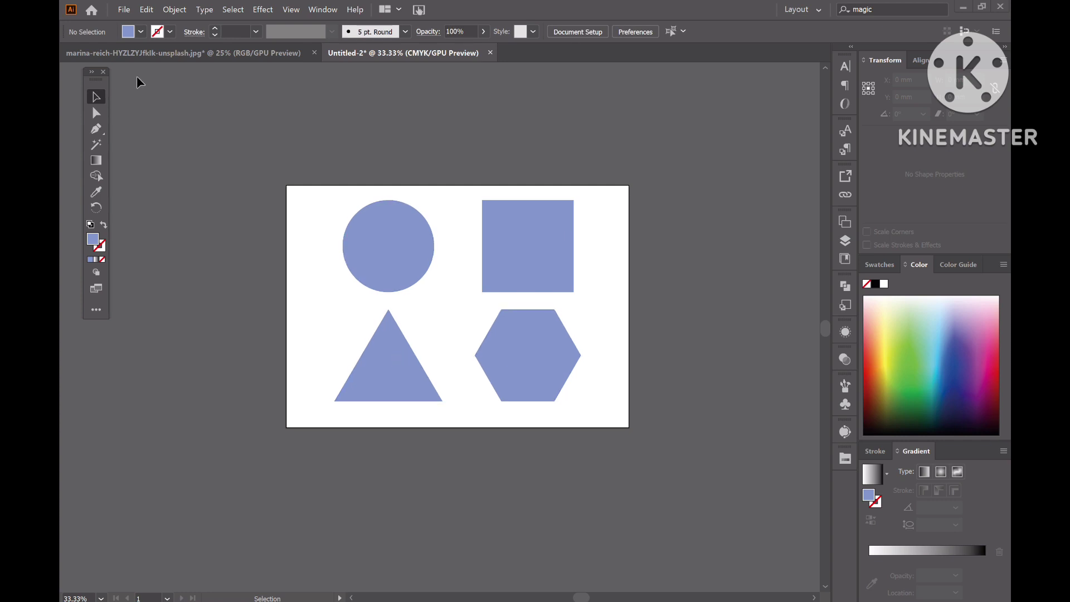
# - Copy the blue circle and paste the duplicate in place directly in front of it
pyautogui.click(372, 261)
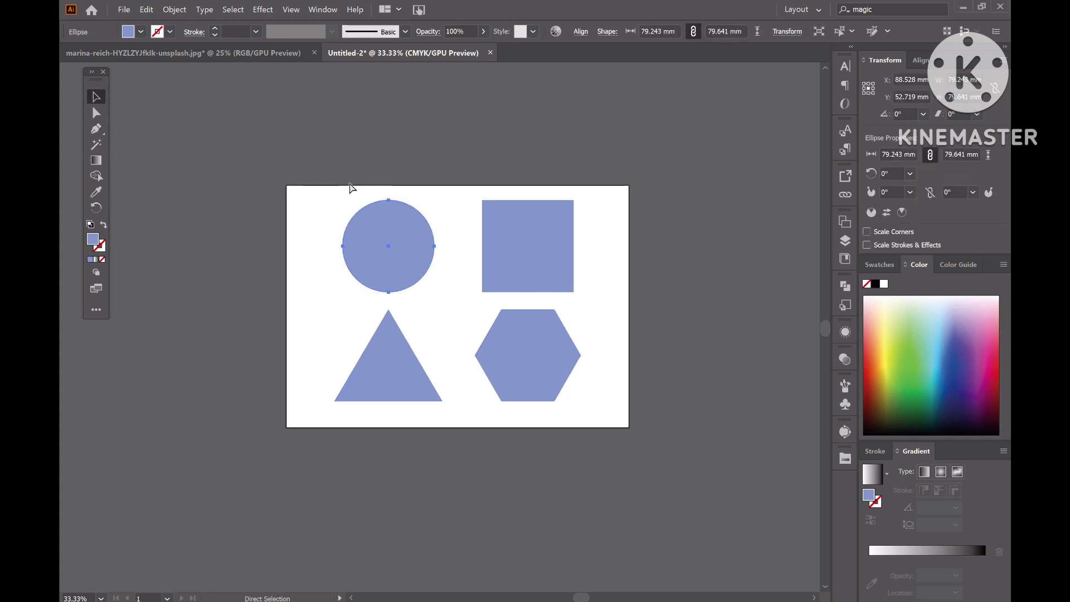
pyautogui.press('a')
pyautogui.press('v')
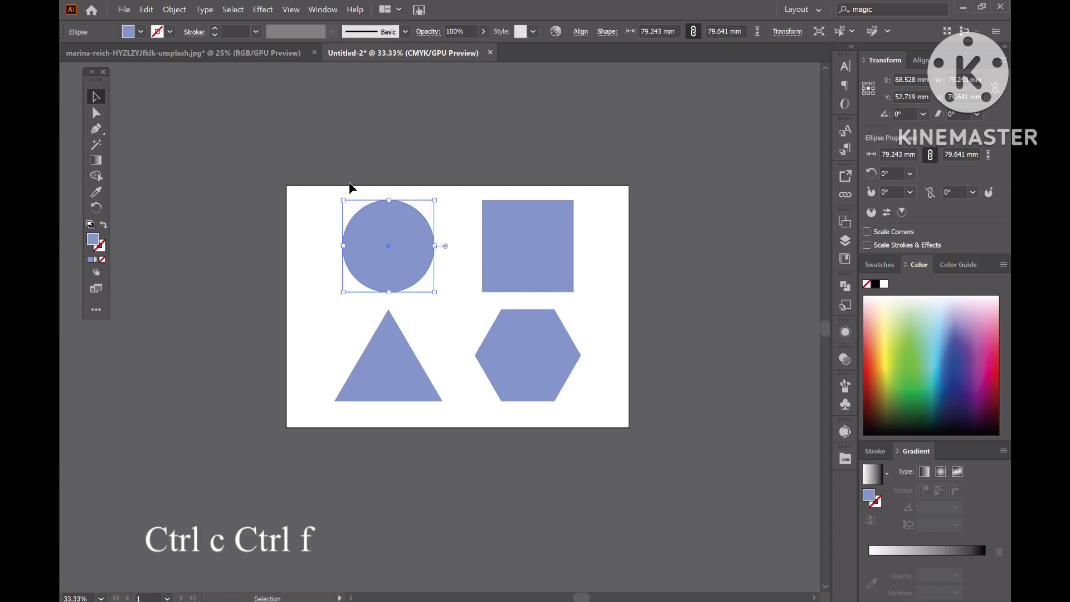
# - Apply the Grain texture effect with the Stippled grain type and slightly raised intensity to the front circle
pyautogui.click(264, 9)
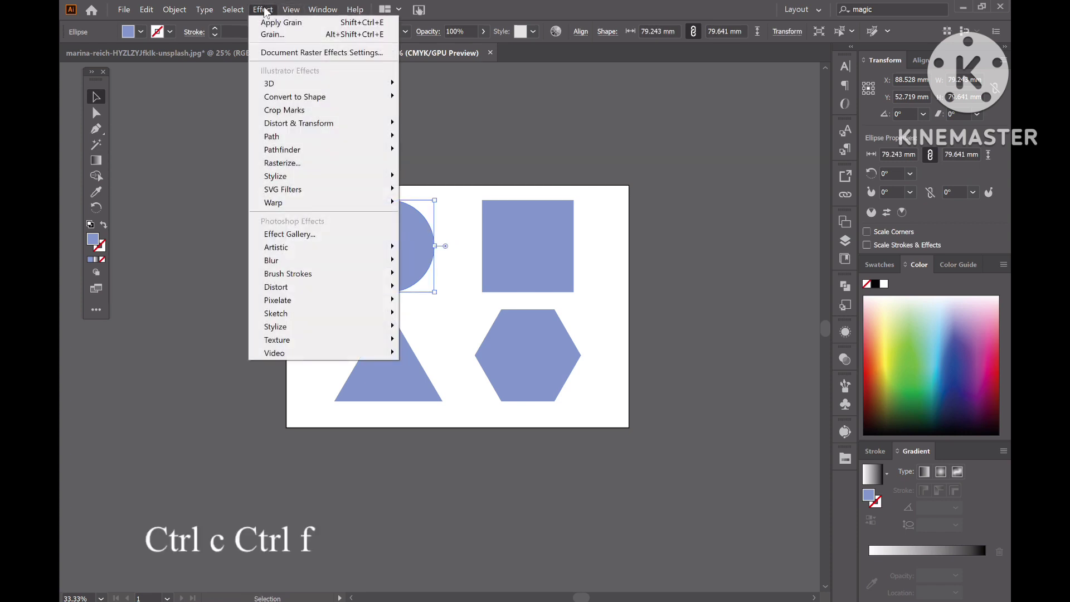
pyautogui.moveTo(329, 355)
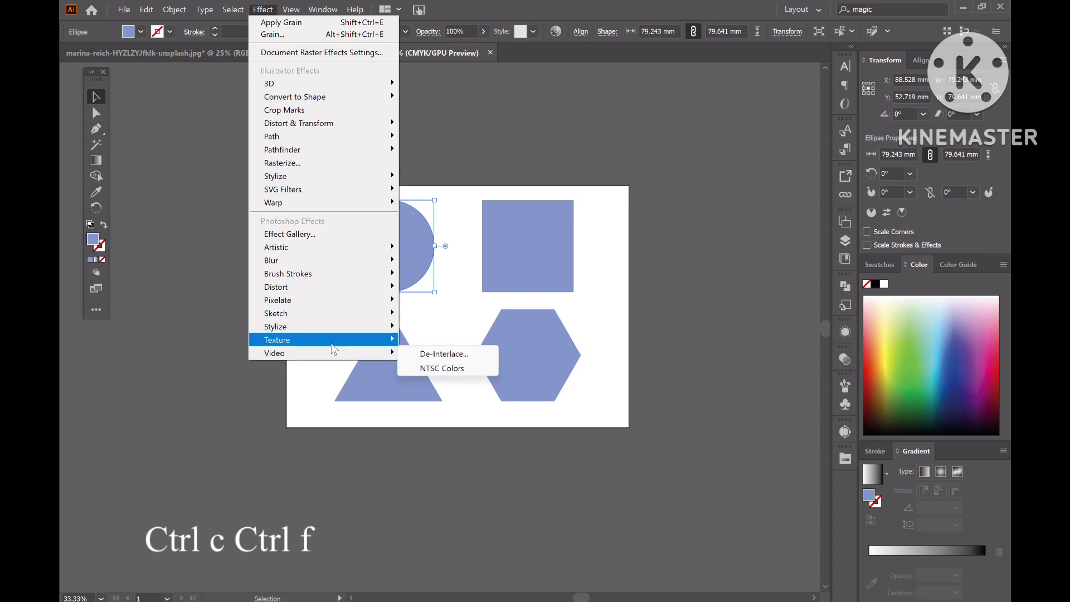
pyautogui.click(438, 355)
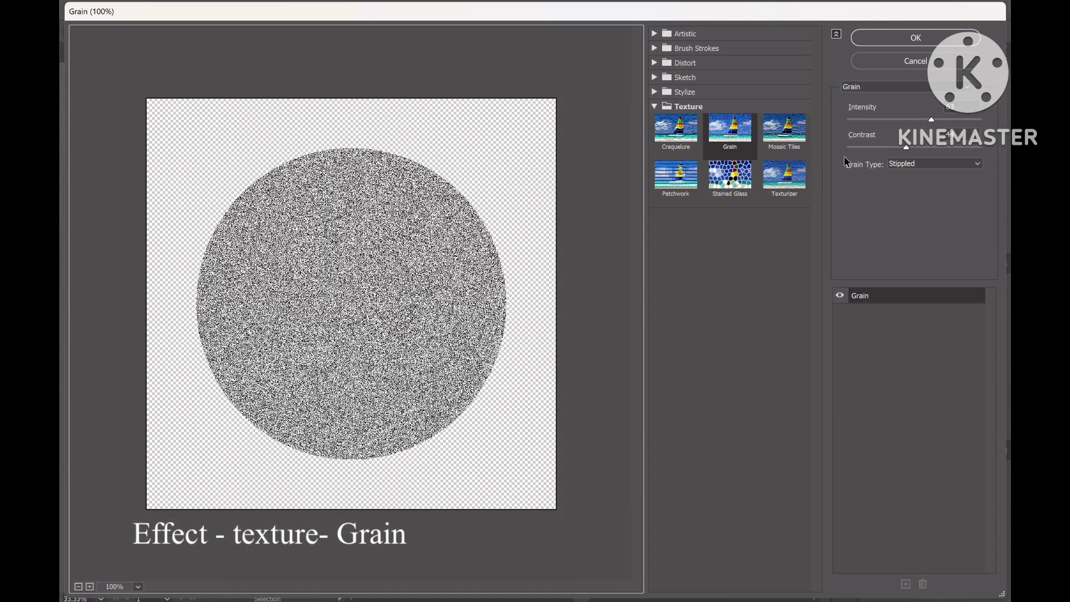
pyautogui.moveTo(931, 121); pyautogui.dragTo(934, 121)
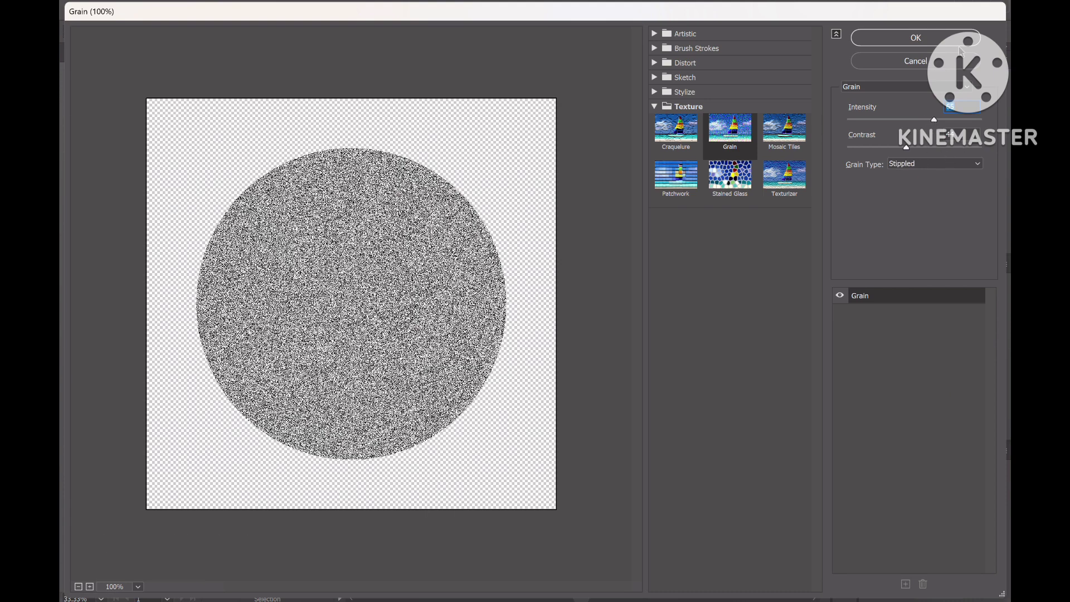
pyautogui.click(916, 37)
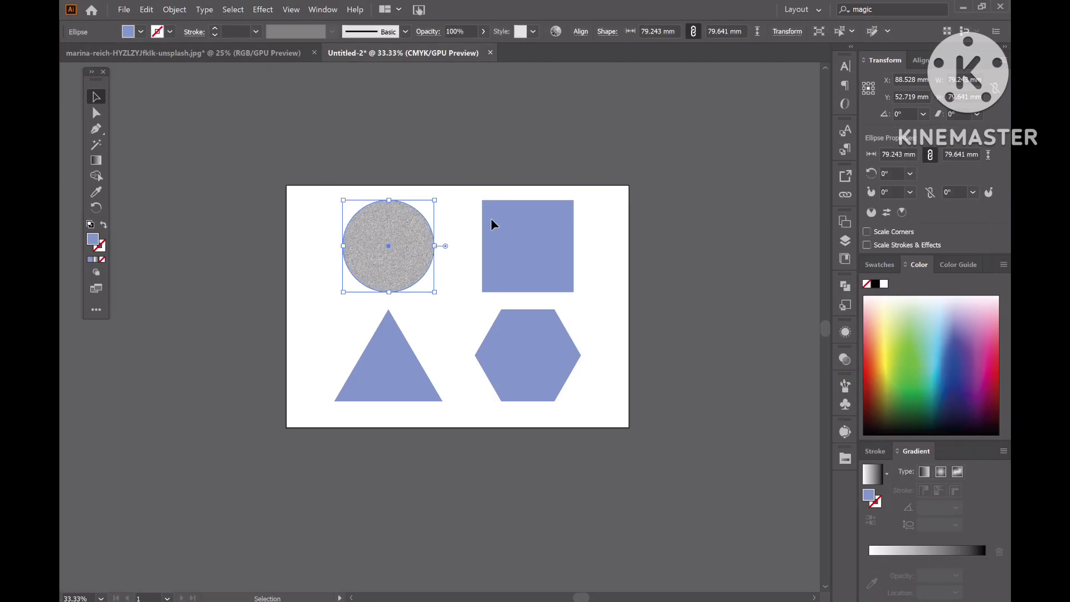
# - Set the grainy circle's blending mode to Multiply and its opacity to about 83%
pyautogui.click(845, 360)
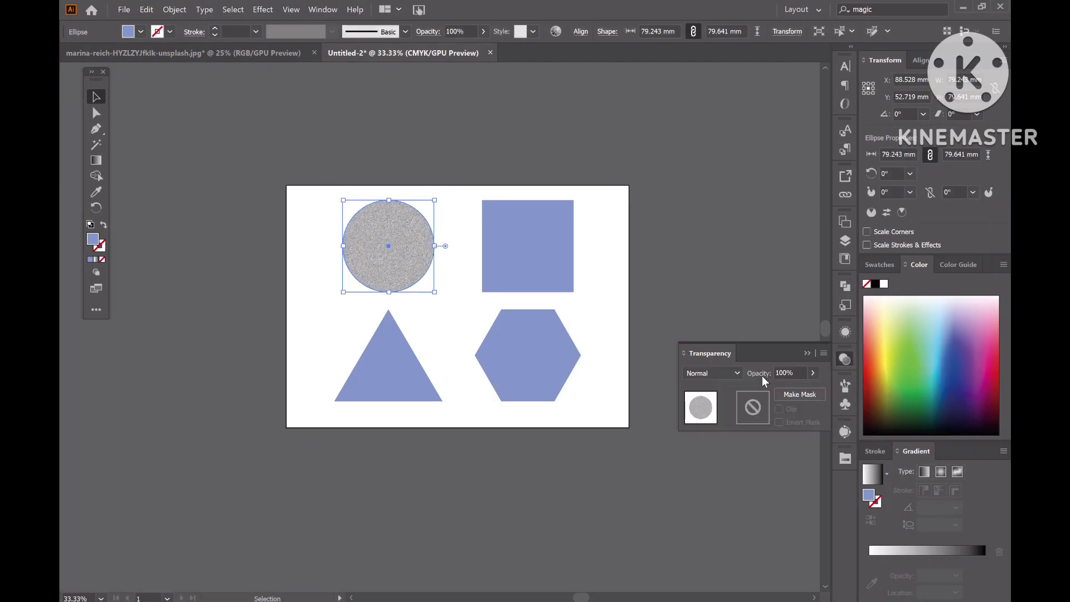
pyautogui.click(735, 374)
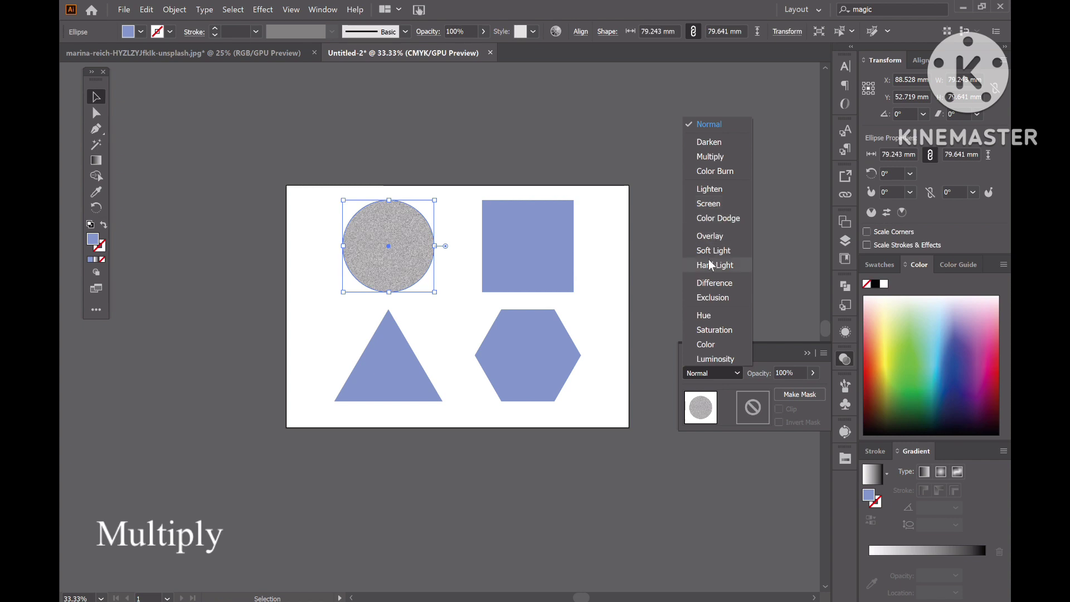
pyautogui.click(716, 162)
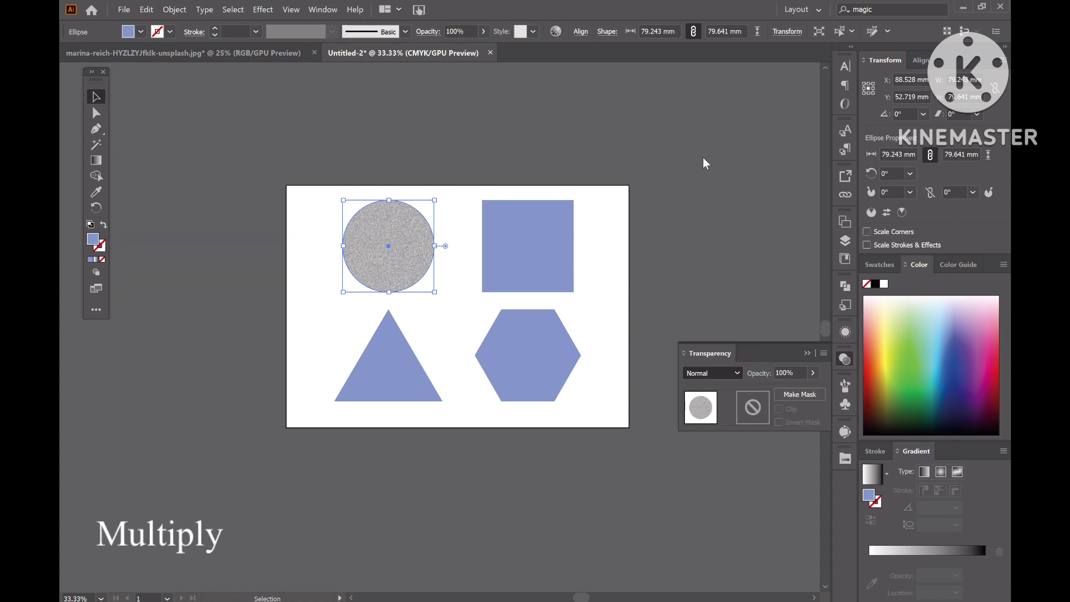
pyautogui.click(812, 373)
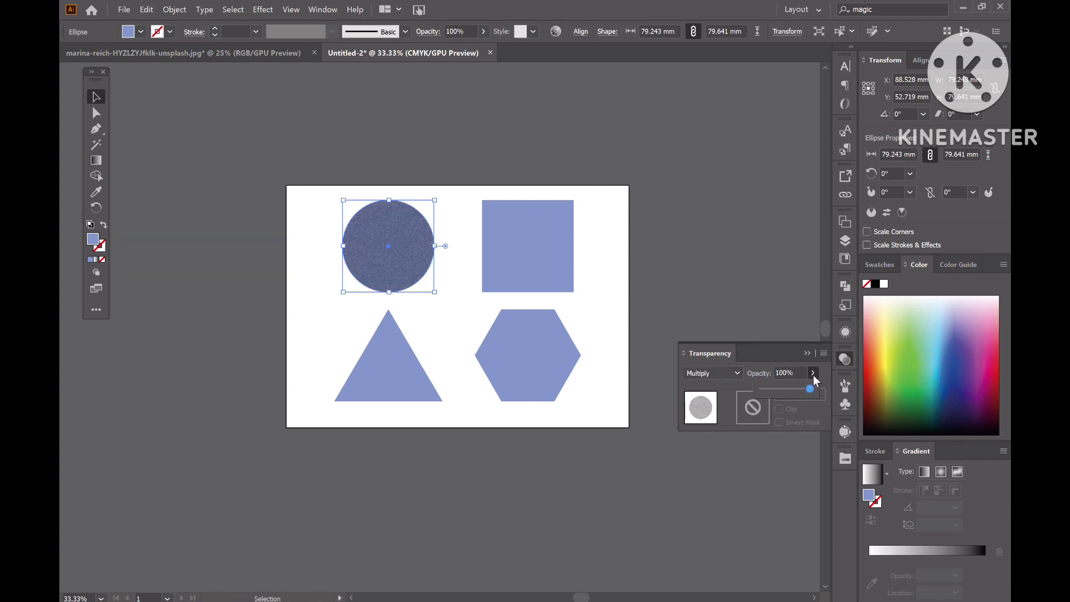
pyautogui.moveTo(812, 389); pyautogui.dragTo(804, 390)
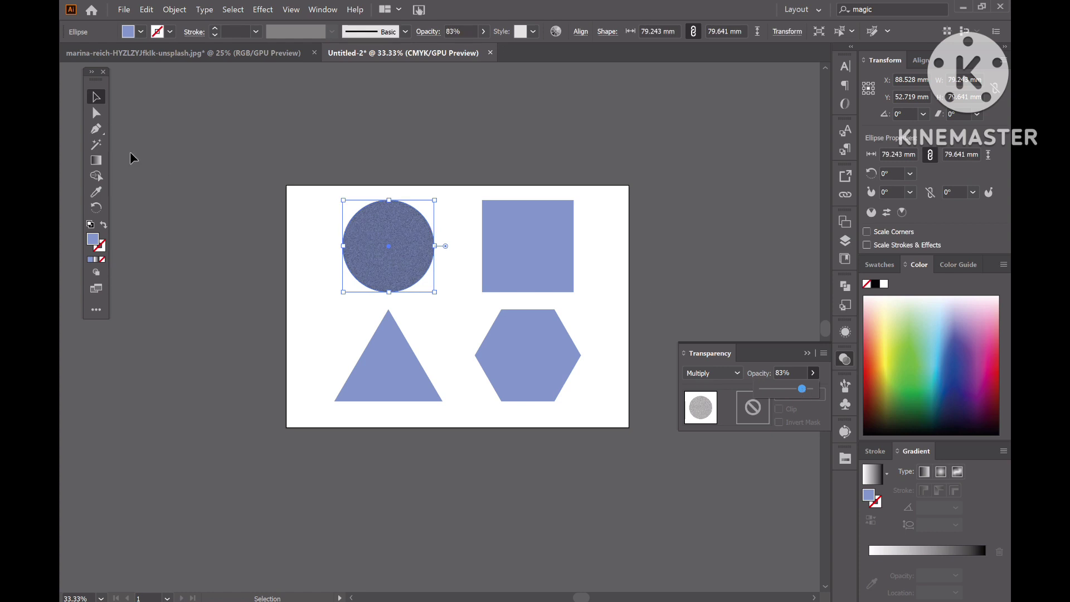
# - Fill the grainy circle with a white-to-black linear gradient, extend its dark end beyond the circle's edge, and deselect it
pyautogui.click(99, 160)
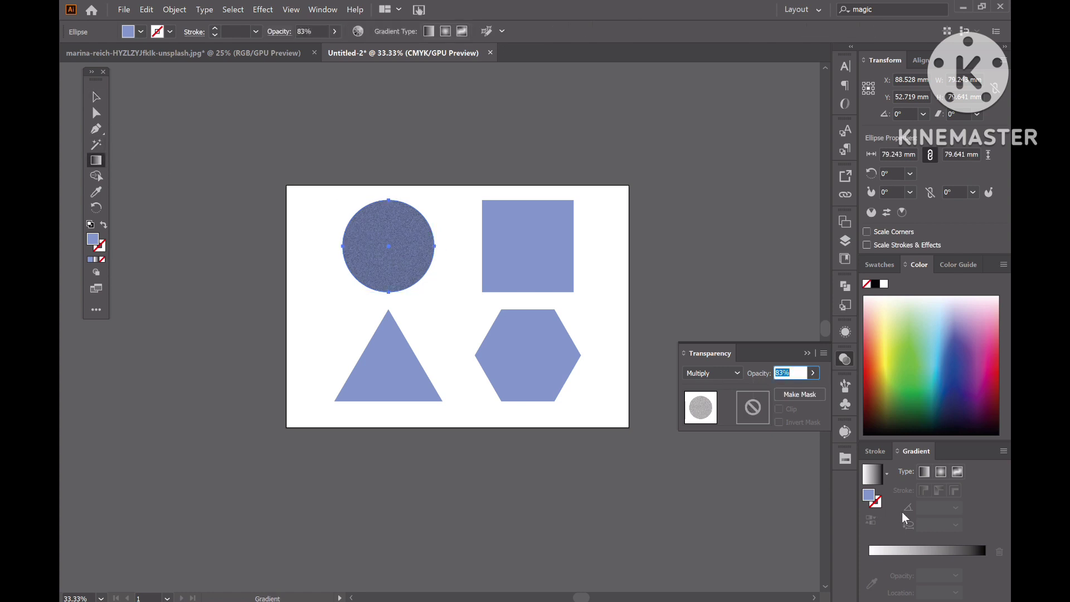
pyautogui.click(929, 471)
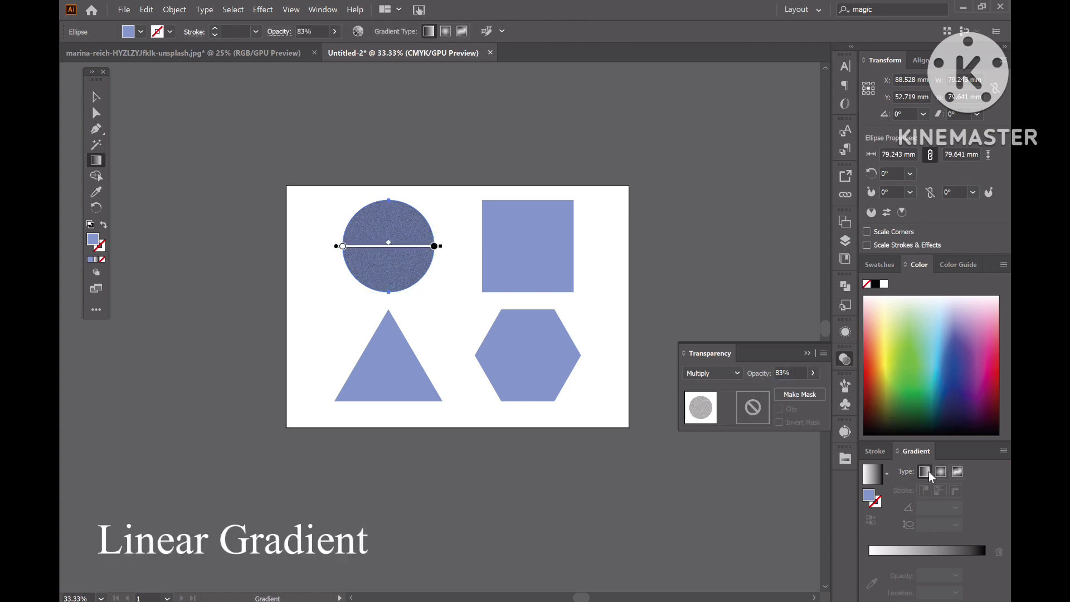
pyautogui.moveTo(438, 249); pyautogui.dragTo(483, 249)
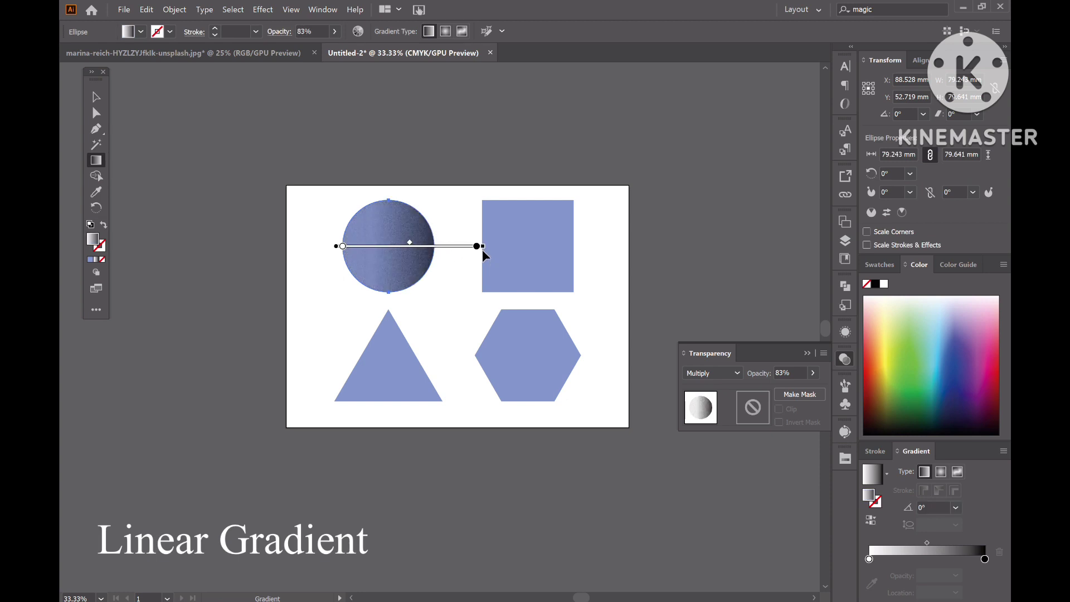
pyautogui.click(95, 97)
pyautogui.click(324, 316)
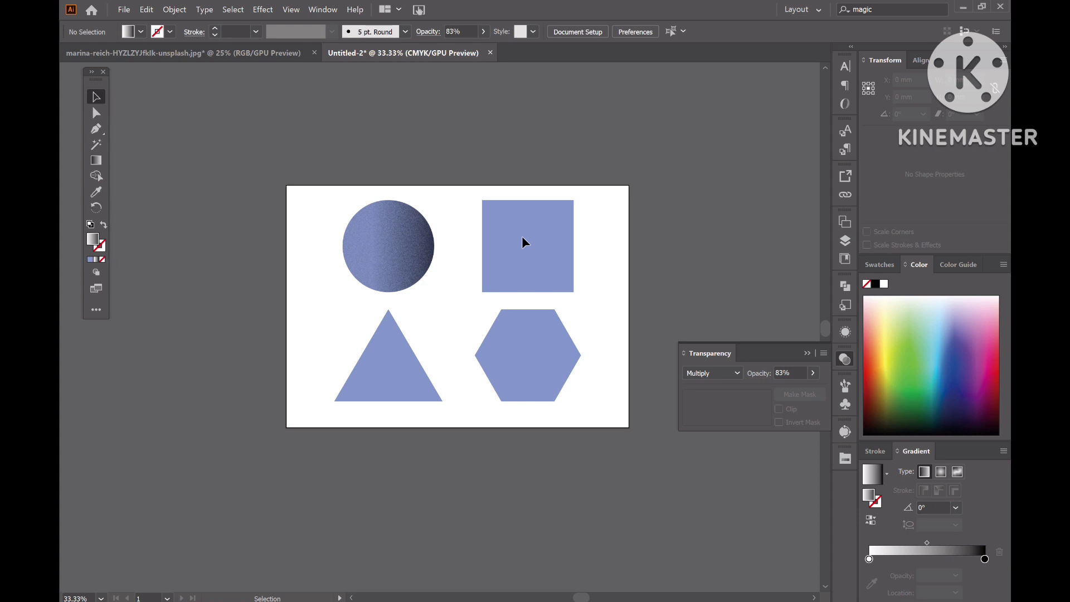
pyautogui.click(806, 356)
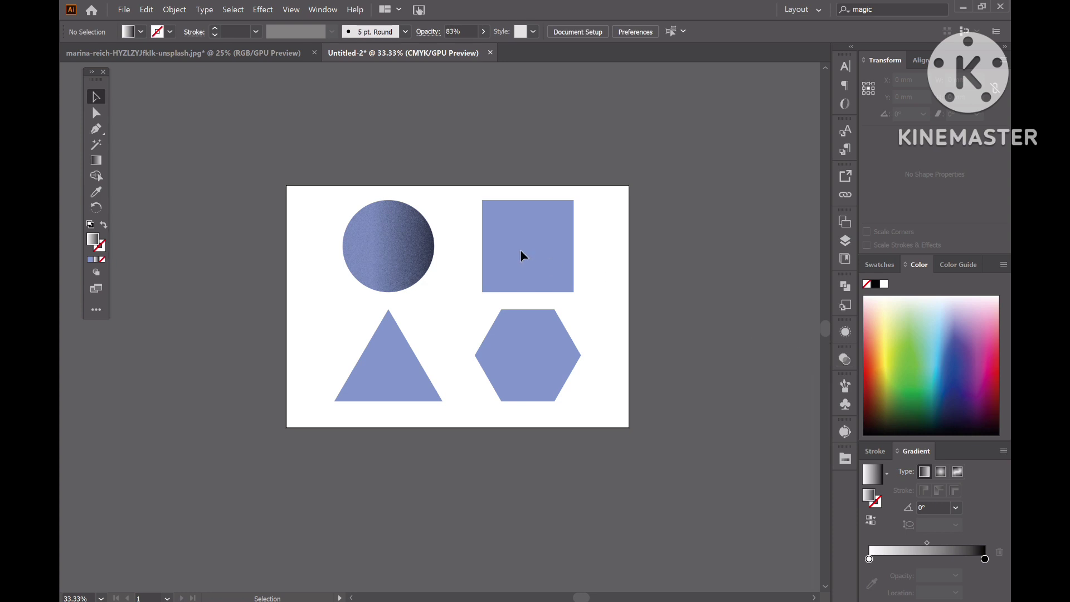
# - Bring the brown cracked texture image from the other open document into Untitled-2 near the square
pyautogui.click(286, 55)
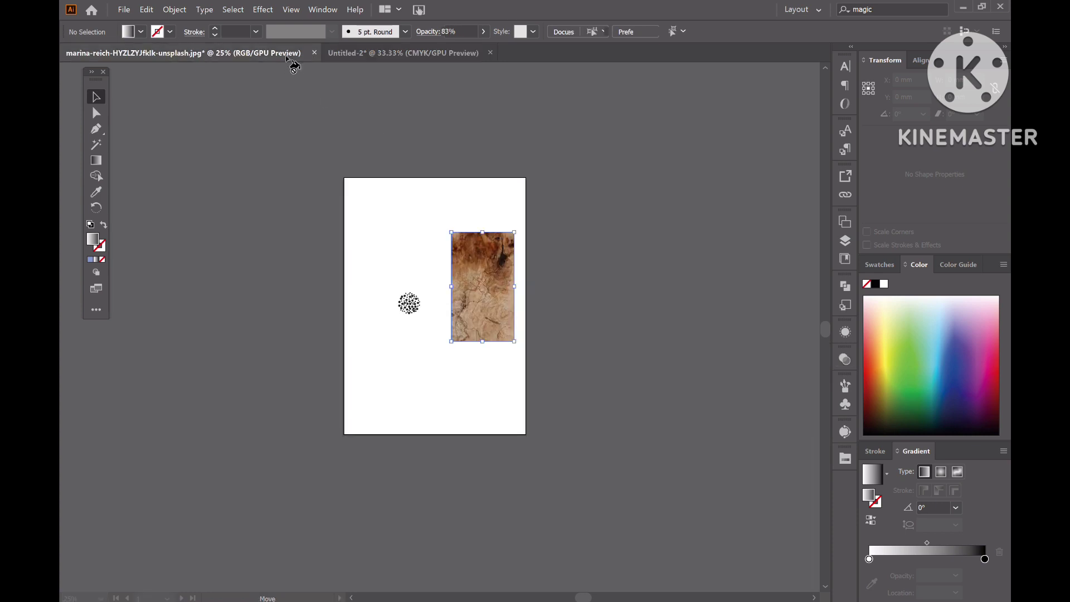
pyautogui.click(490, 284)
pyautogui.click(418, 54)
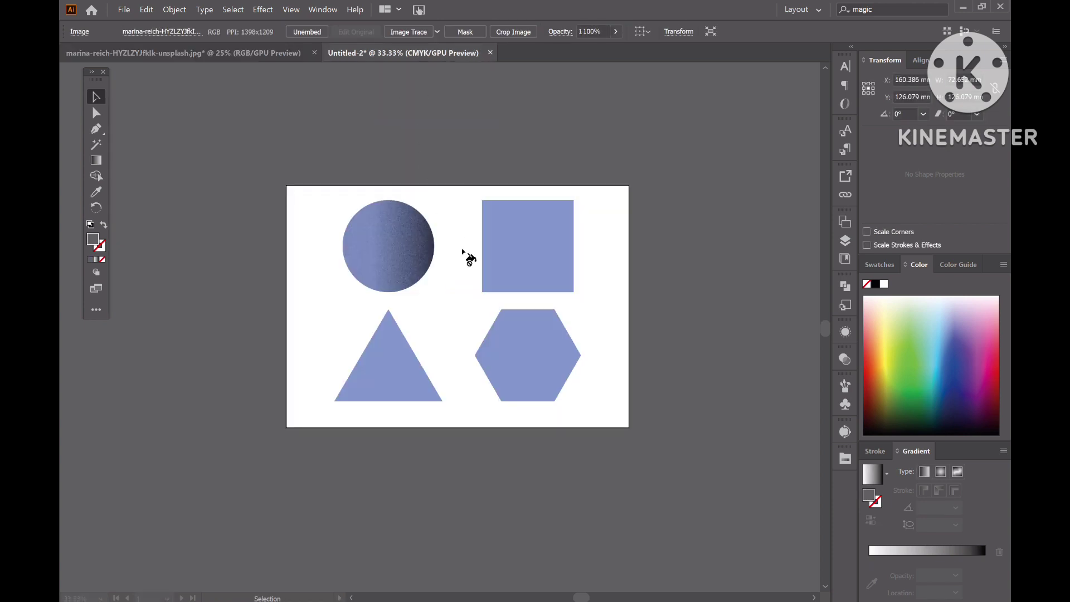
pyautogui.moveTo(463, 253); pyautogui.dragTo(513, 273)
# - Position the texture image over the blue square and resize it to about 107 by 88 mm so it covers the square
pyautogui.hotkey('ctrl', 'shift', 'a')
pyautogui.moveTo(524, 338); pyautogui.dragTo(582, 306)
pyautogui.moveTo(519, 269); pyautogui.dragTo(535, 277)
pyautogui.moveTo(597, 306); pyautogui.dragTo(565, 279)
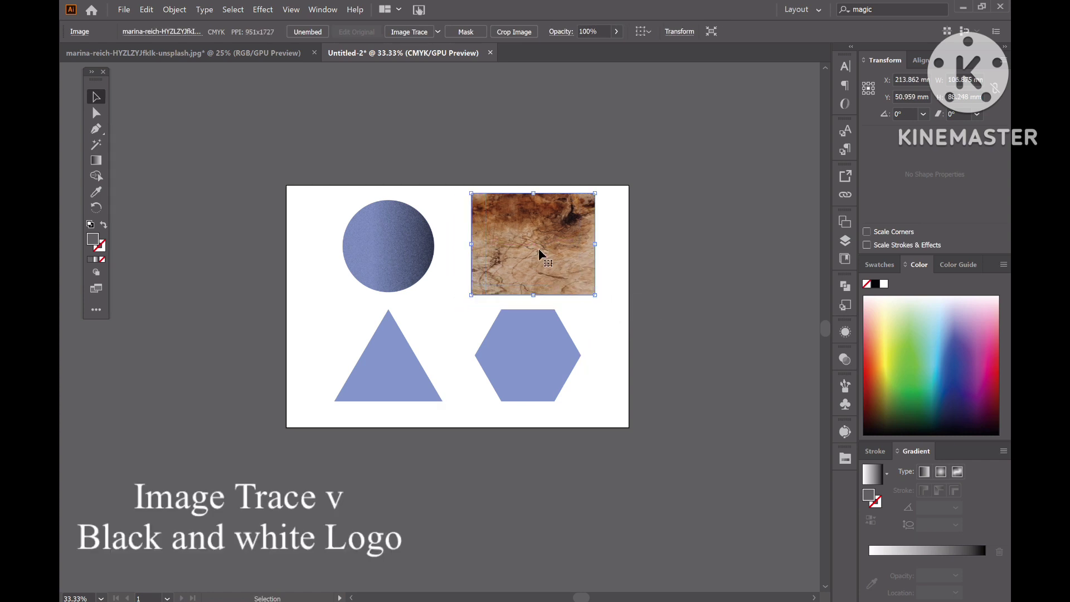
# - Trace the texture image with the Black and White Logo preset and expand the tracing into vector paths
pyautogui.click(437, 31)
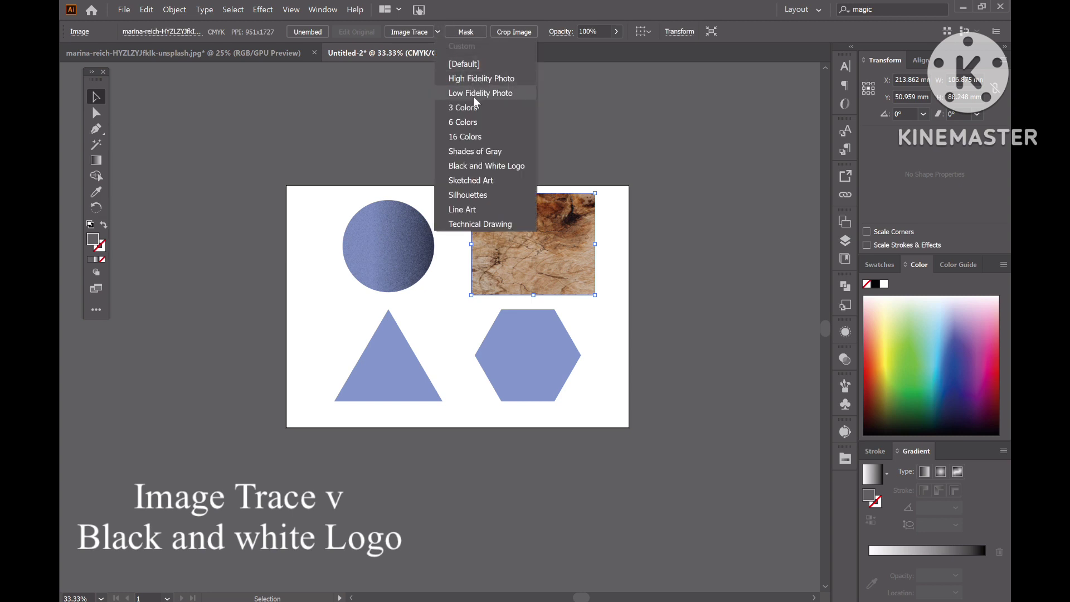
pyautogui.click(490, 166)
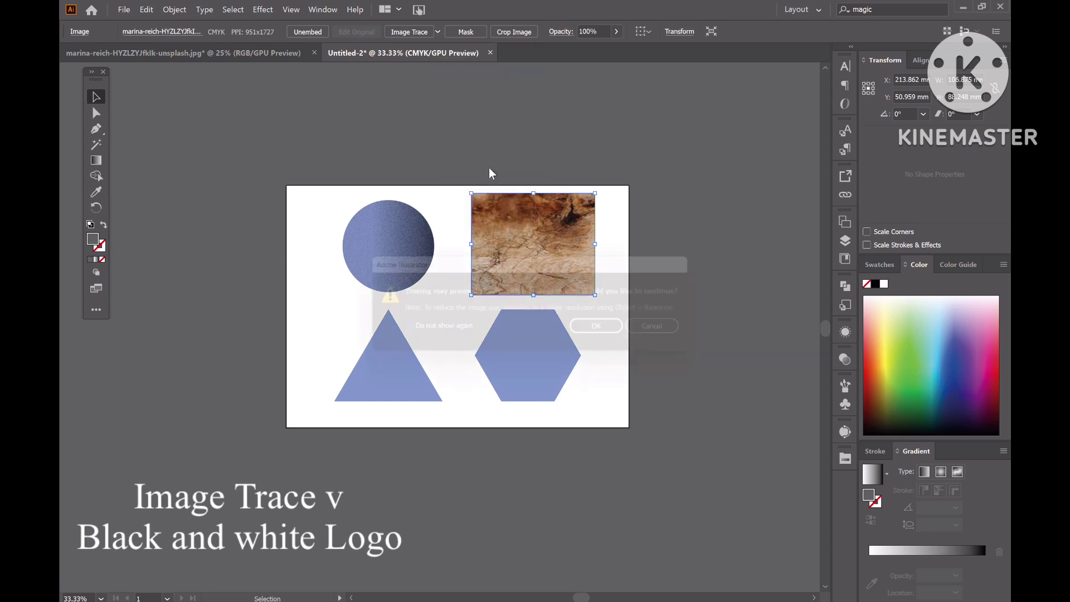
pyautogui.click(601, 332)
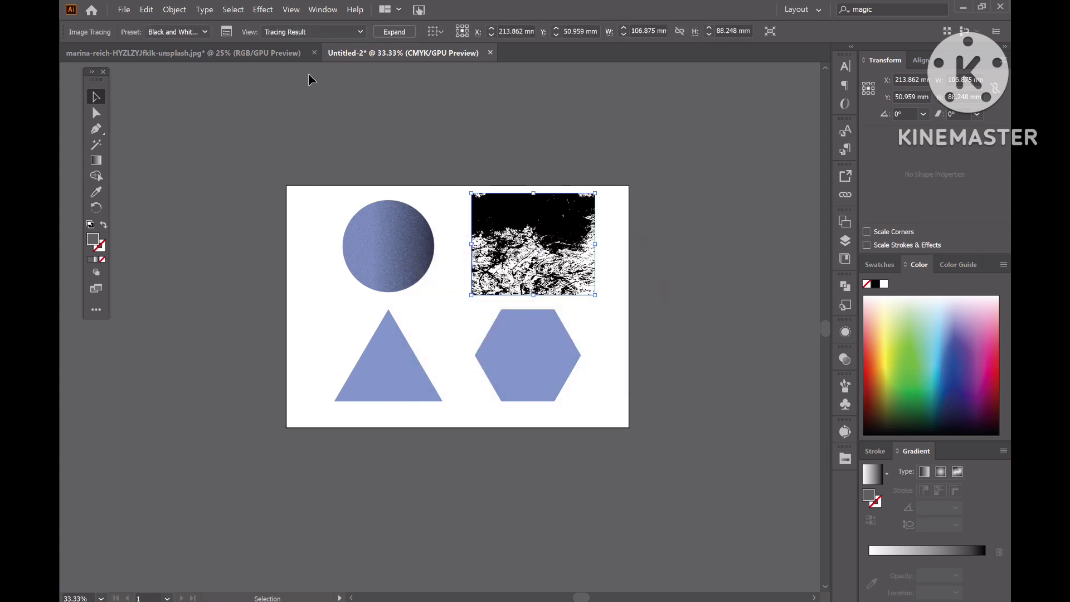
pyautogui.click(226, 32)
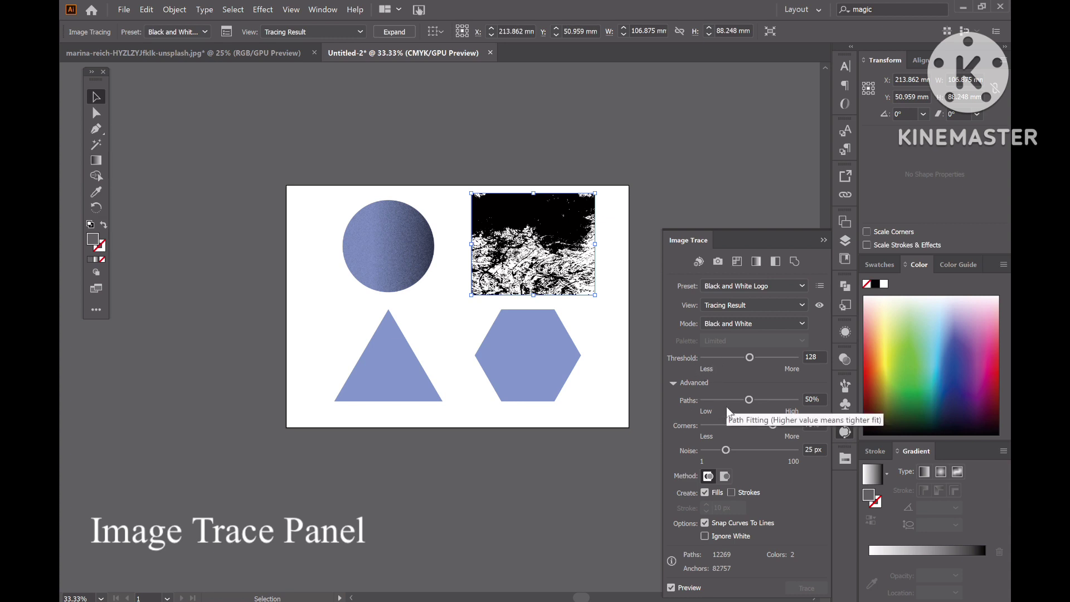
pyautogui.click(822, 242)
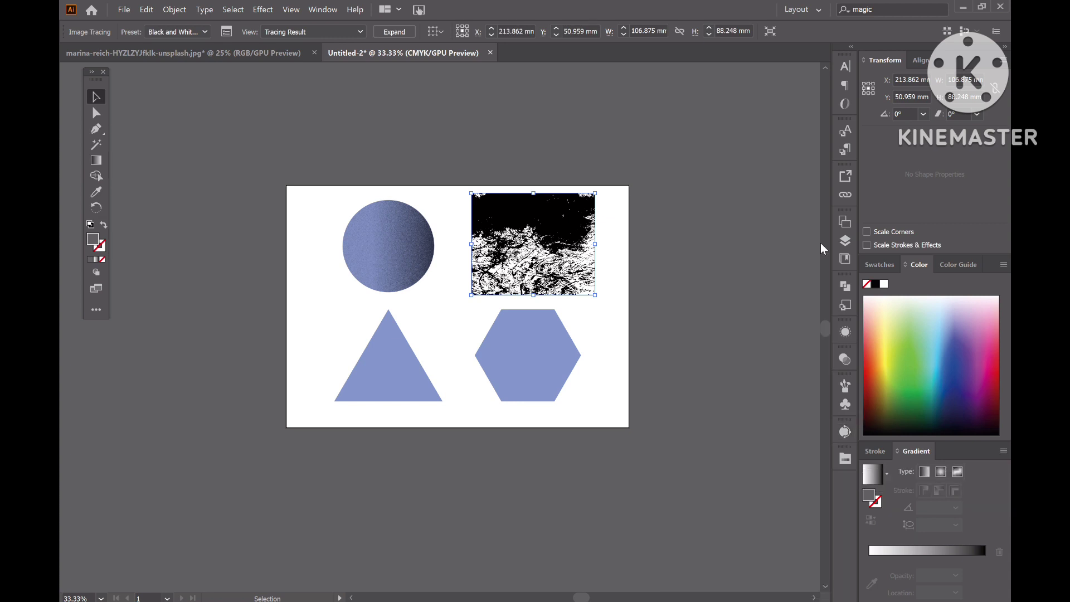
pyautogui.click(393, 31)
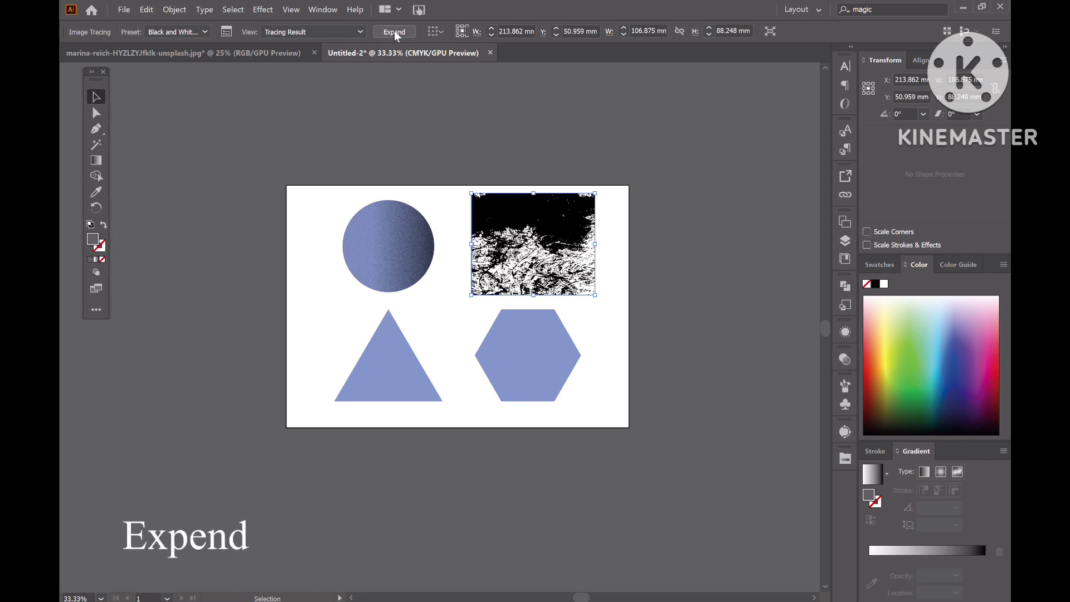
# - Select all black areas of the expanded tracing with the Magic Wand tool and delete them
pyautogui.click(96, 145)
pyautogui.click(486, 280)
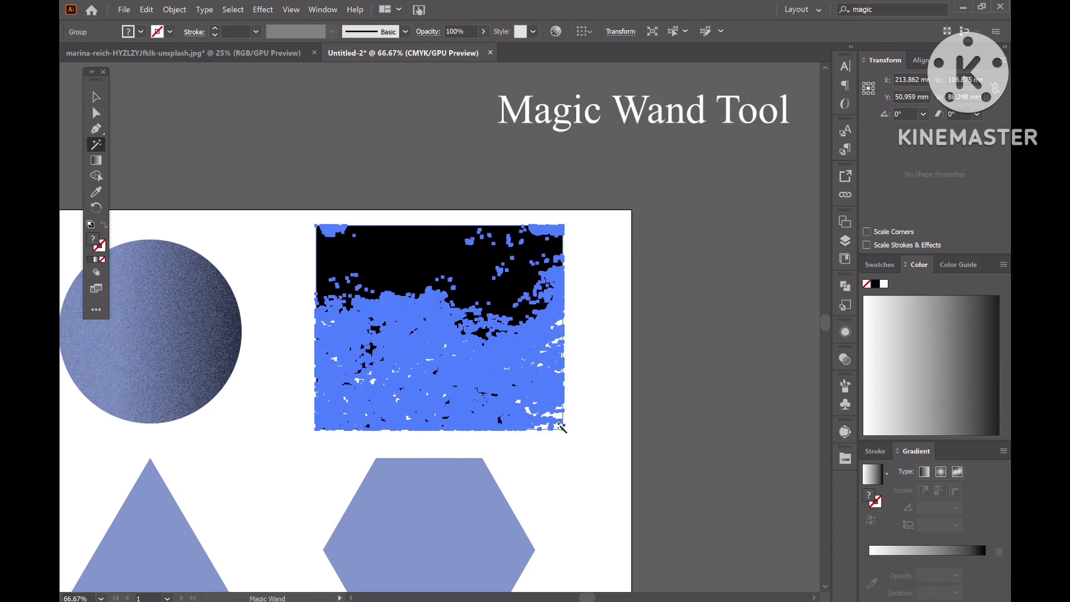
pyautogui.click(558, 429)
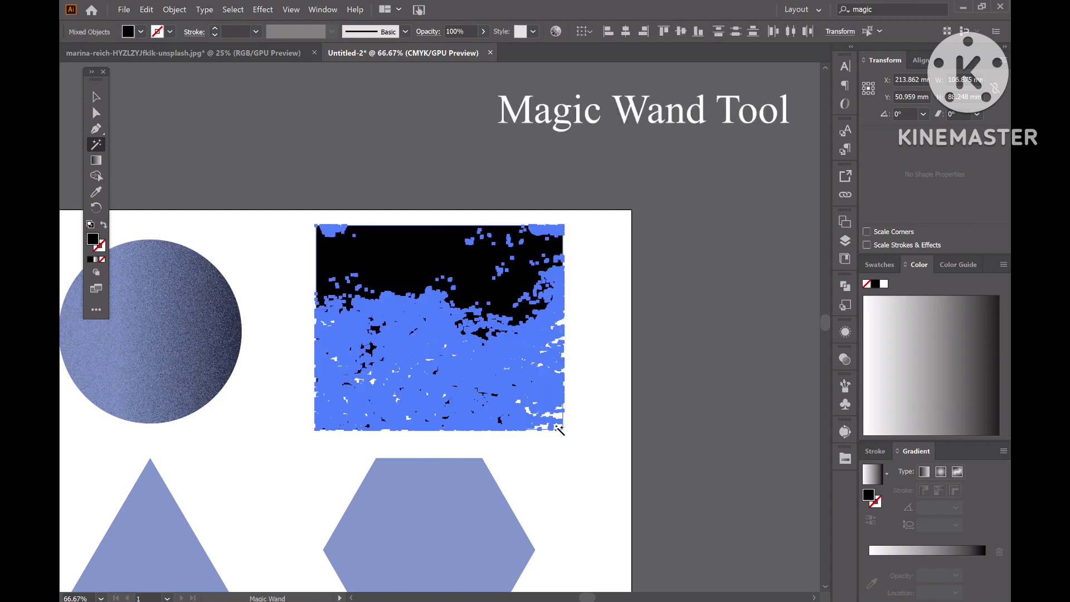
pyautogui.press('Delete')
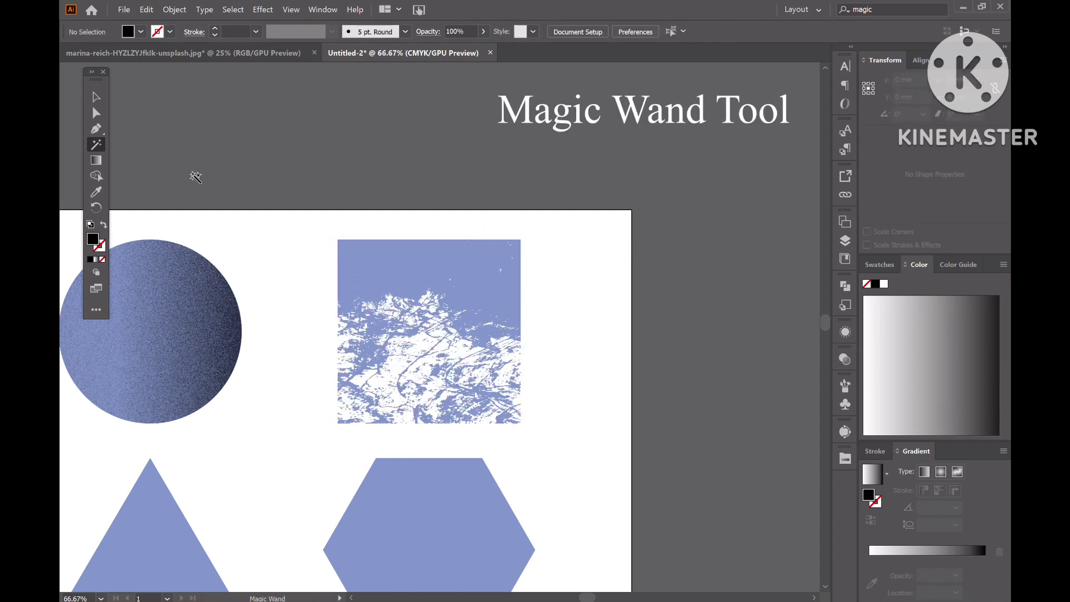
# - Move and resize the white texture group to about 79 by 82 mm so it fits the blue square
pyautogui.click(96, 97)
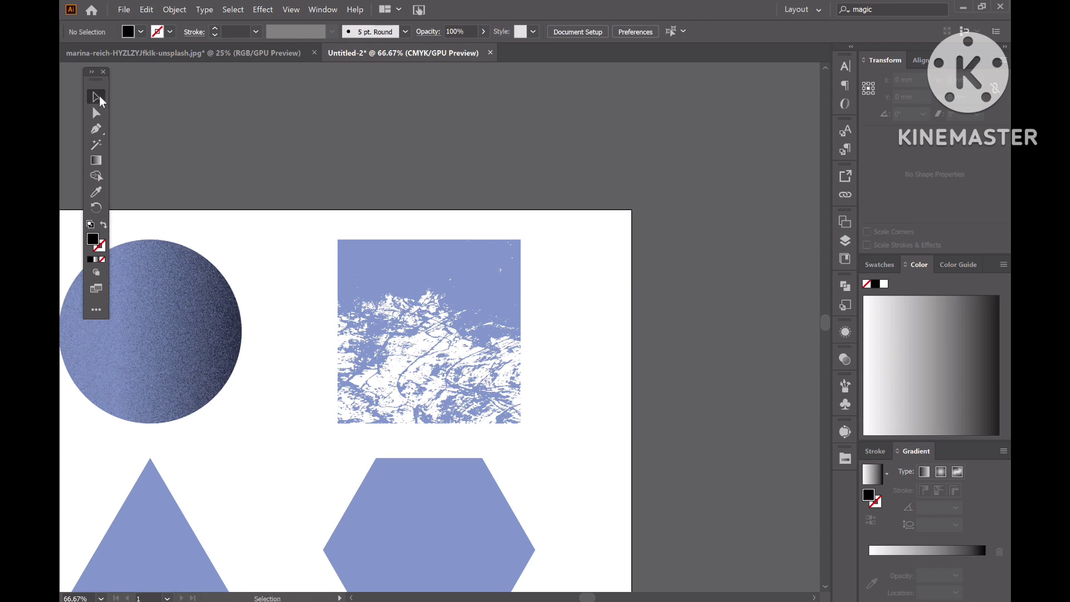
pyautogui.click(540, 371)
pyautogui.moveTo(563, 429)
pyautogui.mouseDown()
pyautogui.moveTo(530, 417)
pyautogui.moveTo(520, 397)
pyautogui.moveTo(489, 401)
pyautogui.mouseUp()
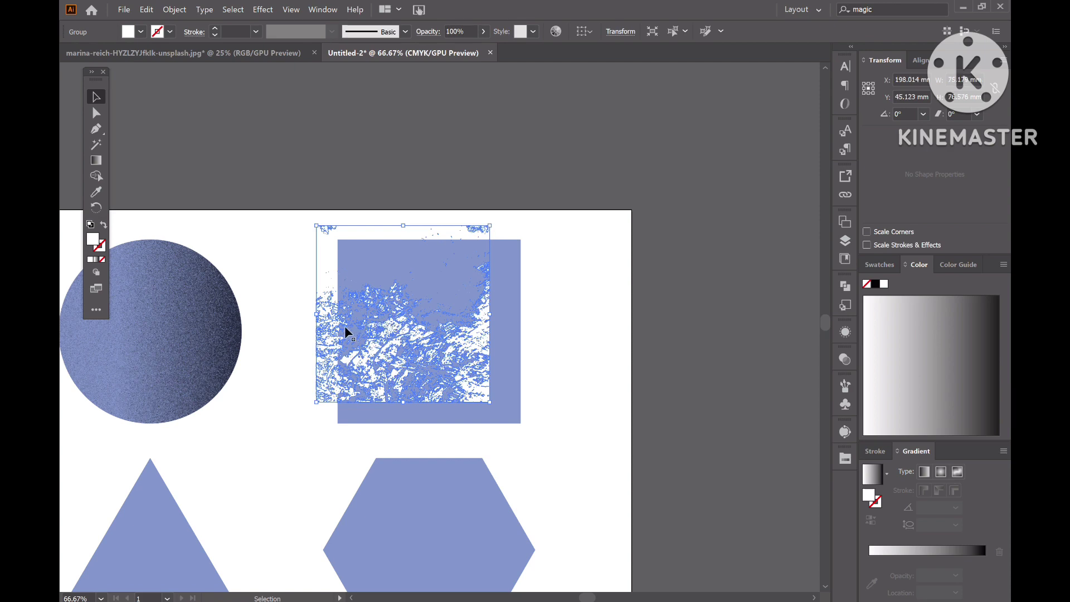
pyautogui.moveTo(335, 329); pyautogui.dragTo(351, 341)
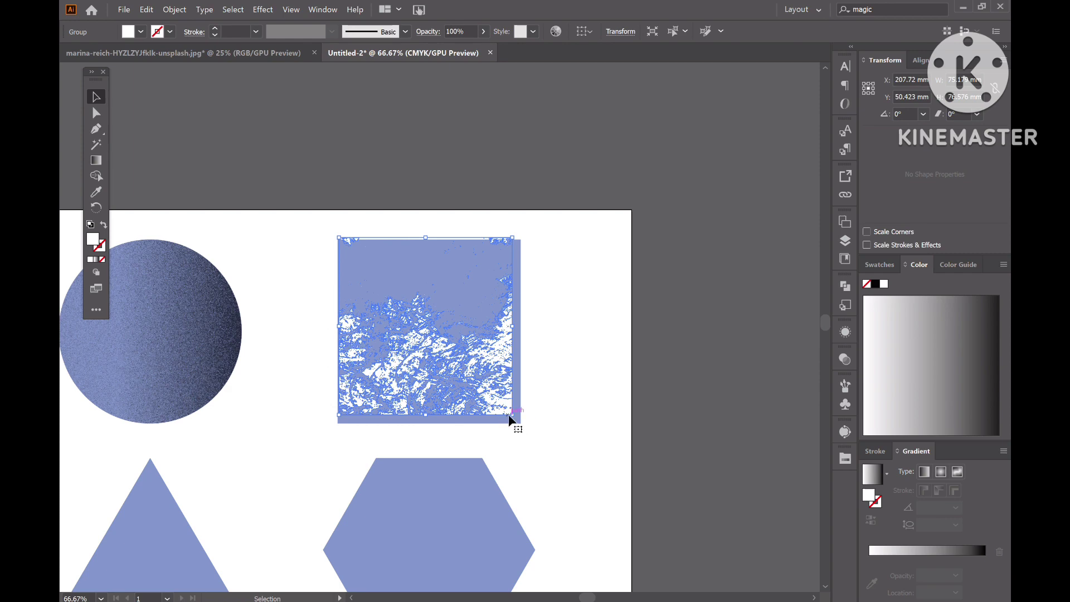
pyautogui.moveTo(513, 415); pyautogui.dragTo(521, 426)
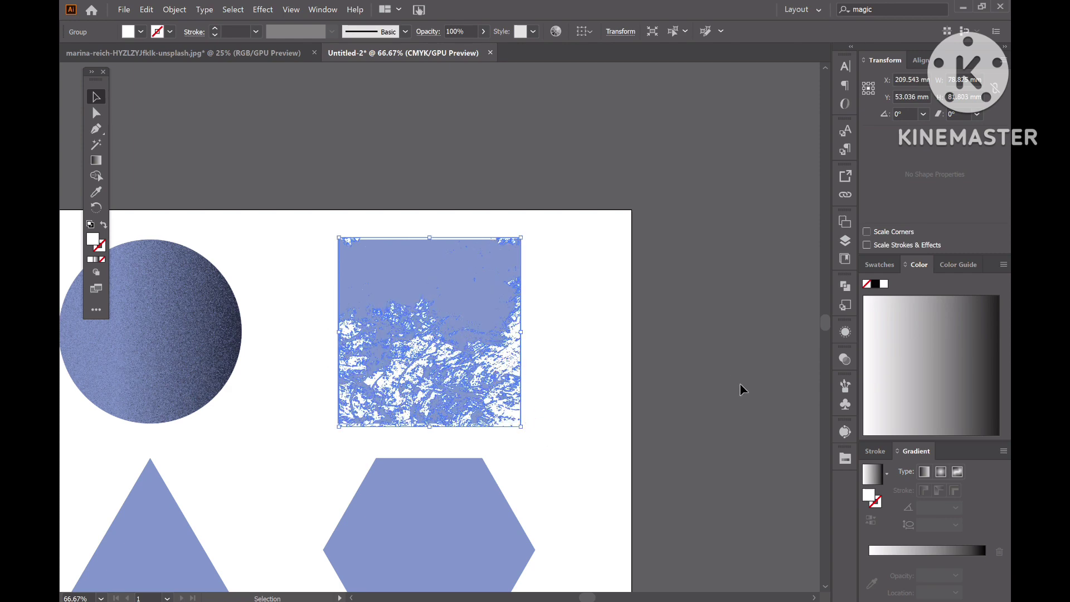
# - Set the white texture group over the square to Screen blending mode with 78% opacity
pyautogui.click(845, 359)
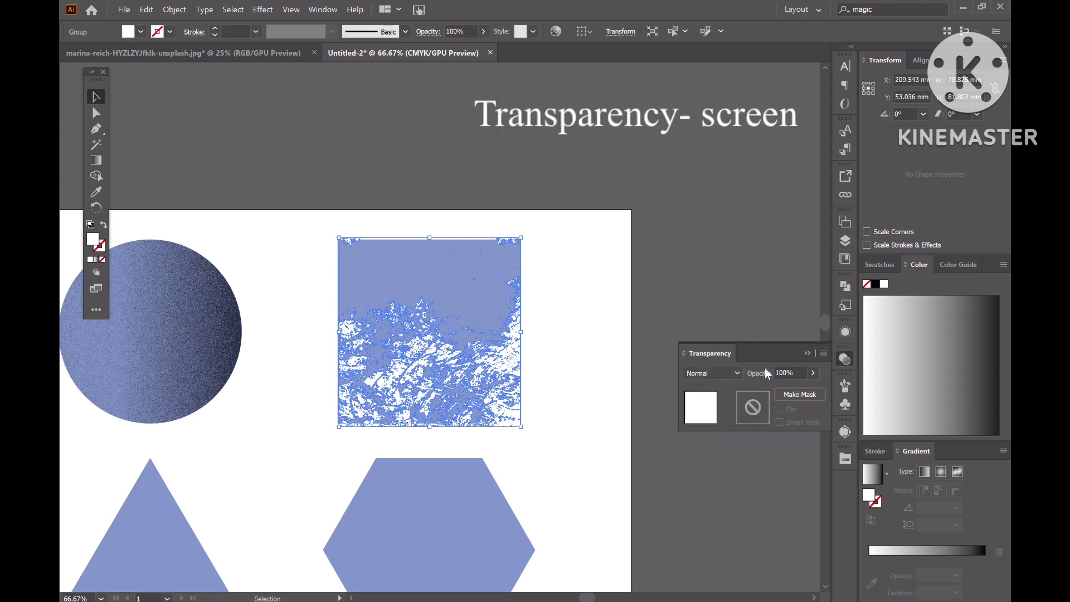
pyautogui.click(724, 373)
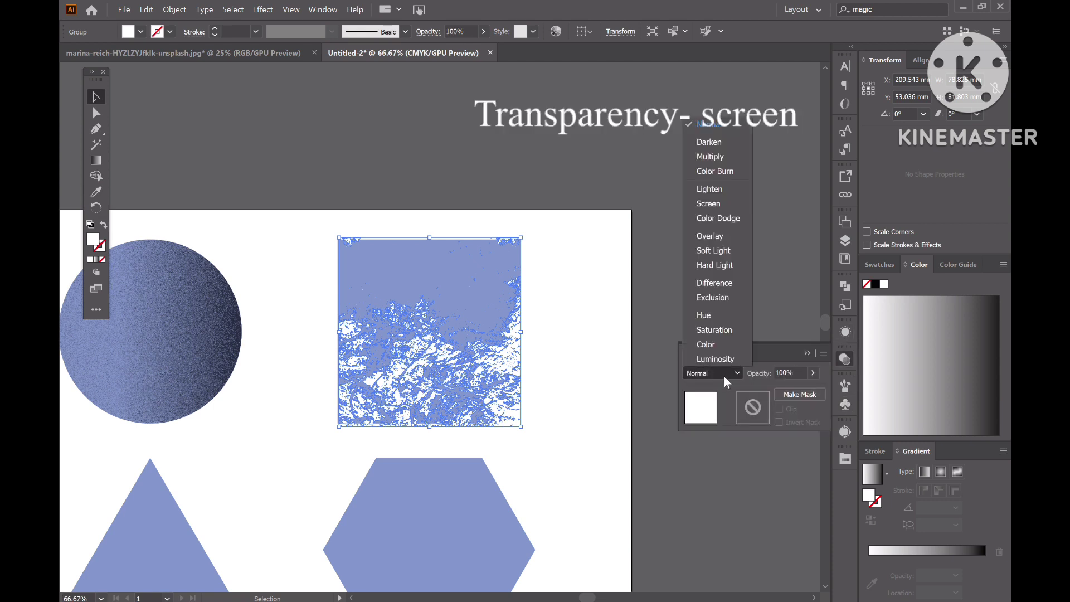
pyautogui.click(715, 203)
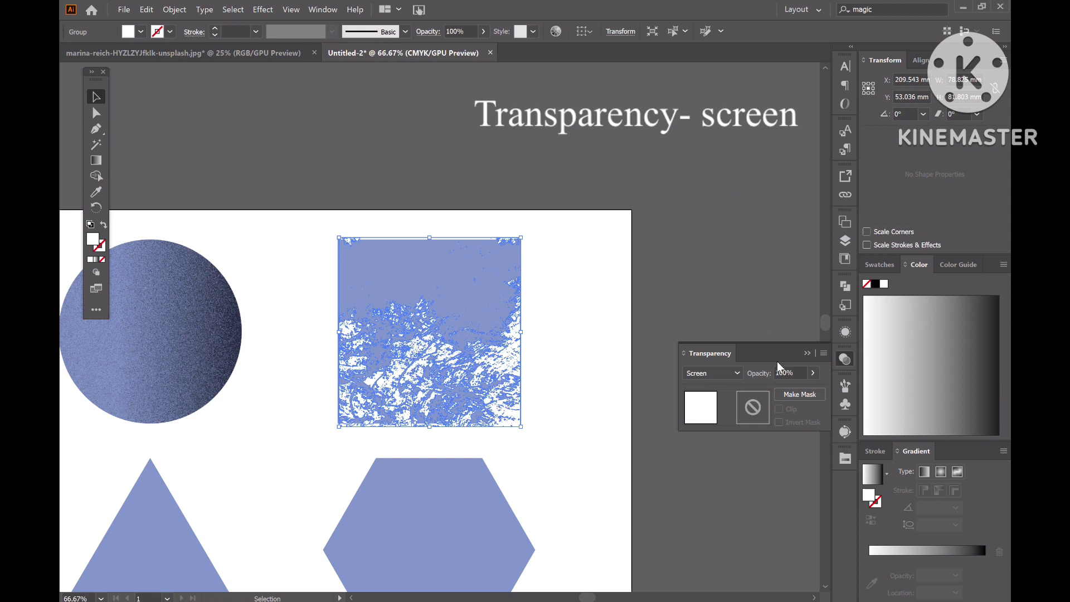
pyautogui.click(813, 373)
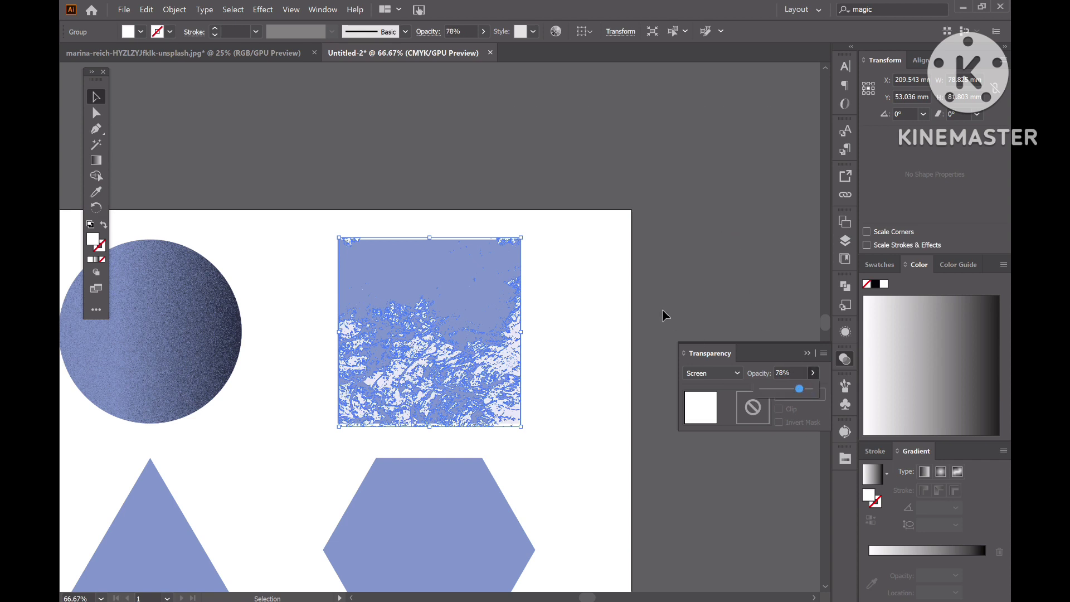
pyautogui.click(572, 304)
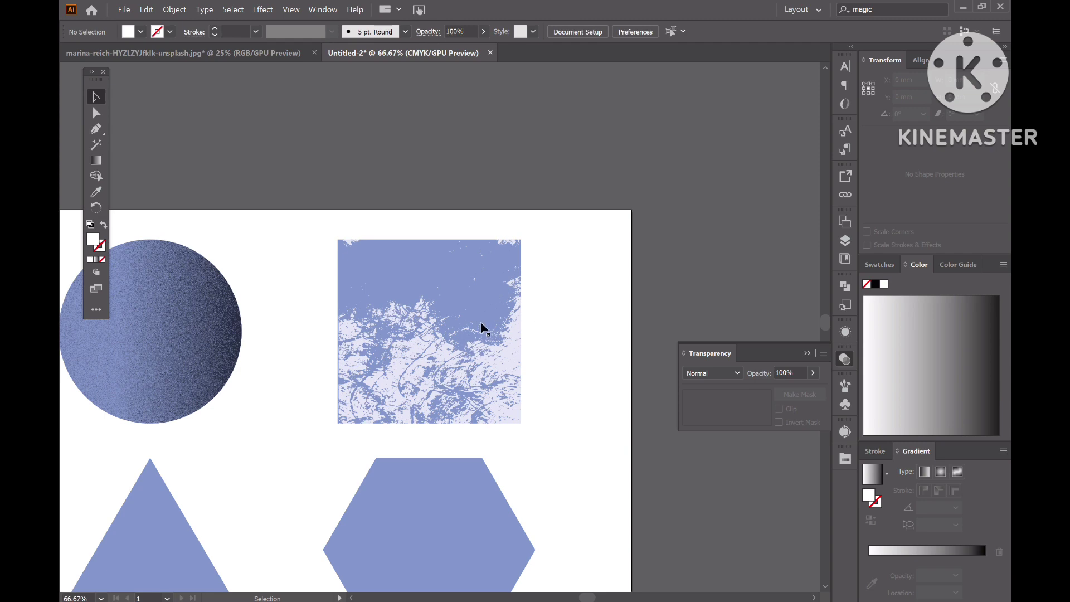
pyautogui.click(349, 320)
pyautogui.moveTo(338, 332); pyautogui.dragTo(330, 346)
pyautogui.hotkey('ctrl', 'z')
pyautogui.click(315, 353)
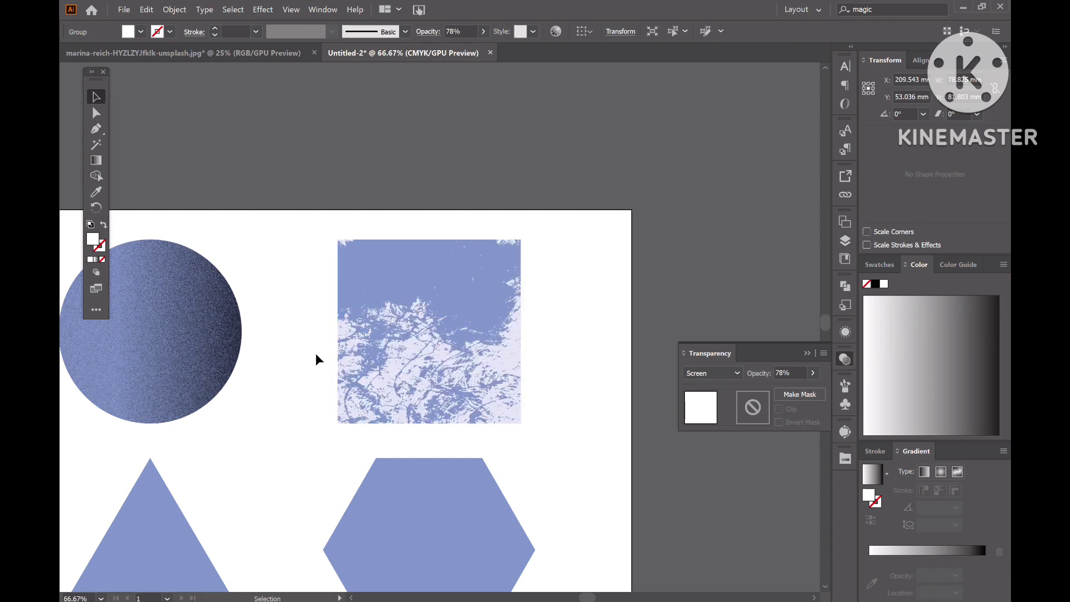
pyautogui.hotkey('ctrl', '-')
pyautogui.hotkey('ctrl', '-')
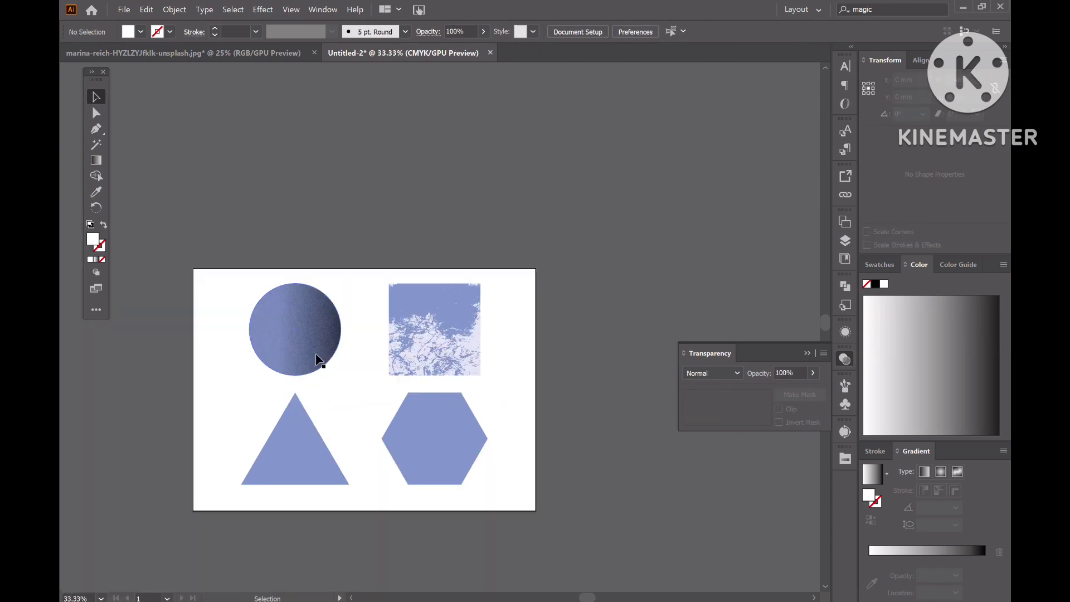
pyautogui.click(296, 434)
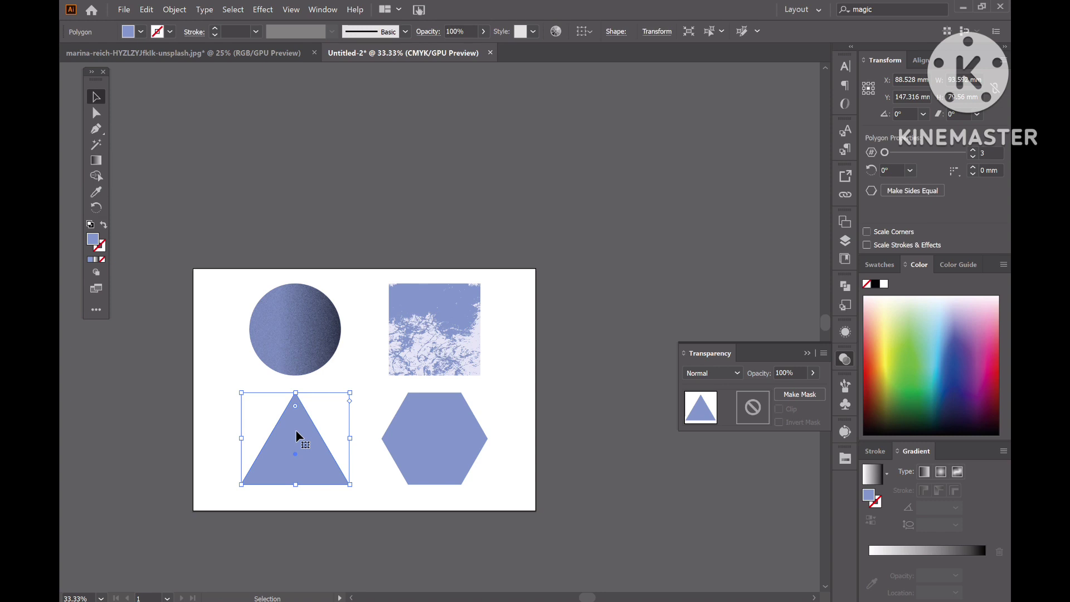
pyautogui.click(230, 300)
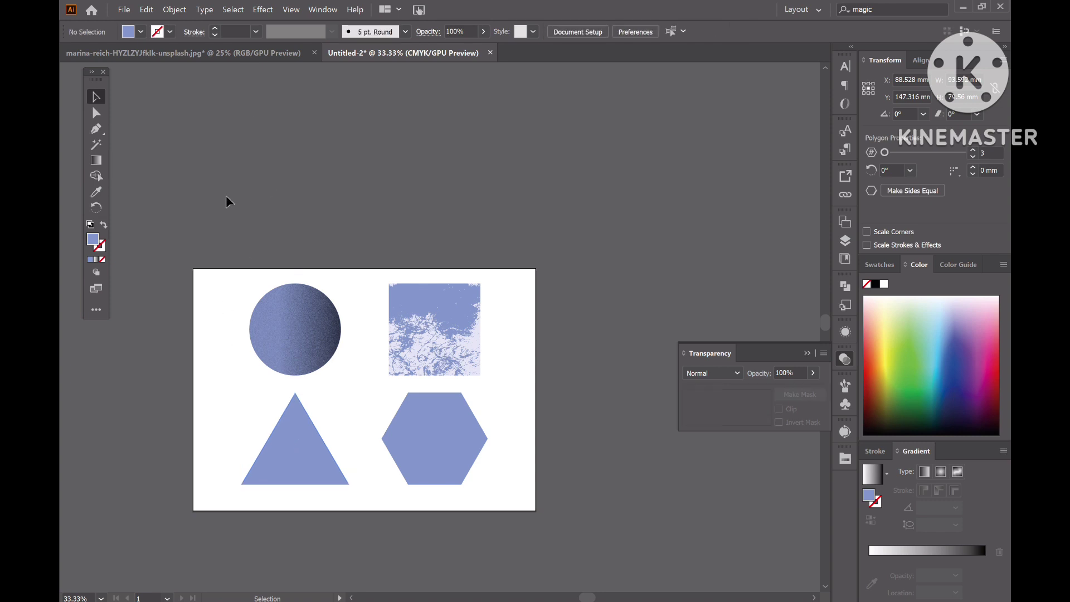
# - Copy the black dot cluster from the texture image document into Untitled-2 and place it between the triangle and the hexagon
pyautogui.click(239, 53)
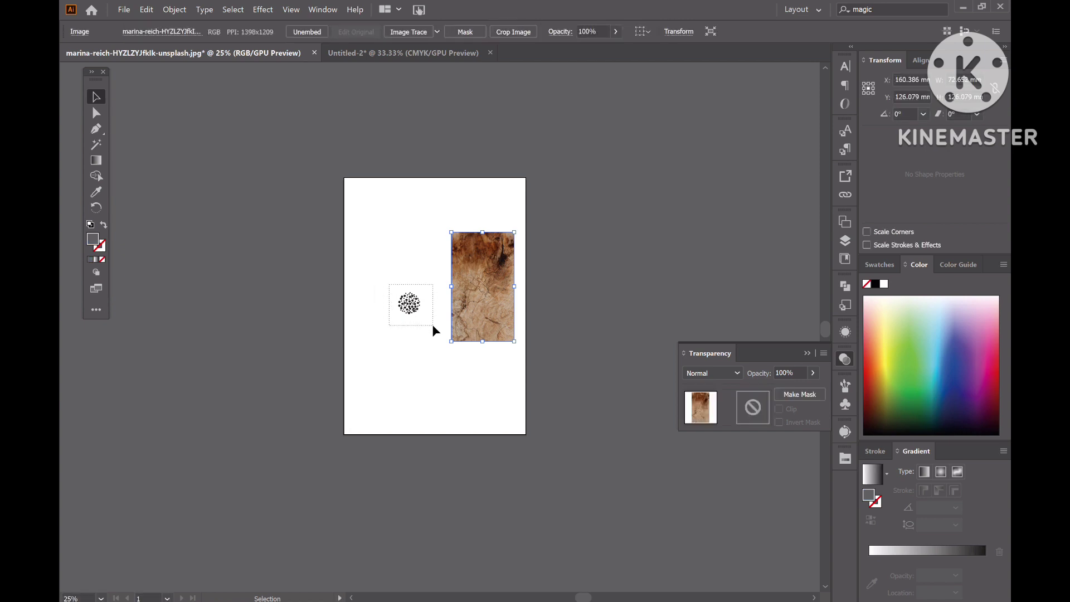
pyautogui.click(415, 310)
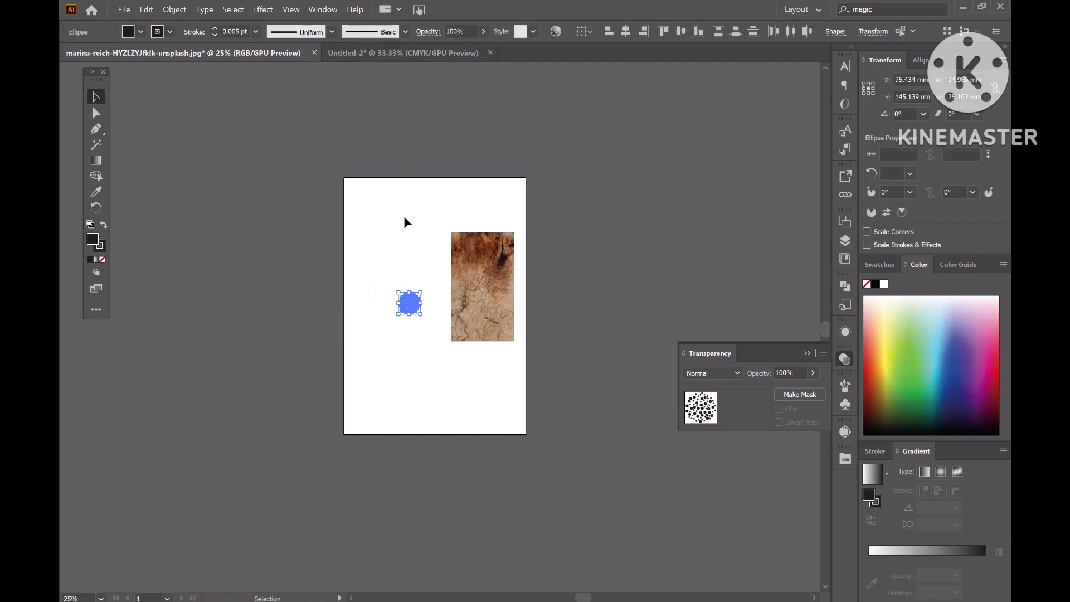
pyautogui.click(419, 53)
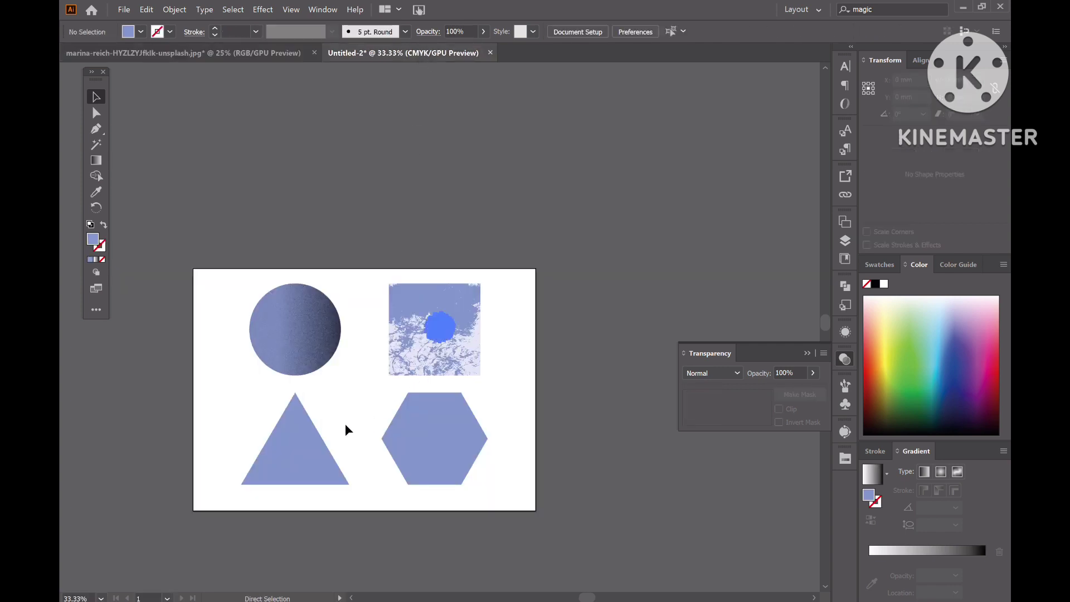
pyautogui.moveTo(439, 329); pyautogui.dragTo(345, 428)
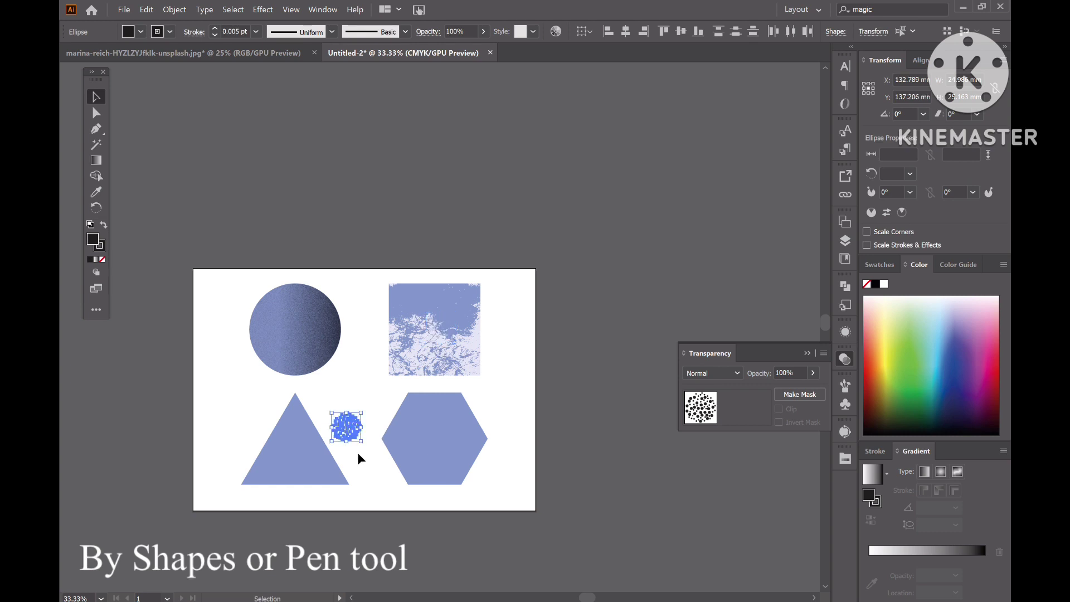
pyautogui.click(357, 453)
pyautogui.hotkey('ctrl', '=')
pyautogui.hotkey('ctrl', '=')
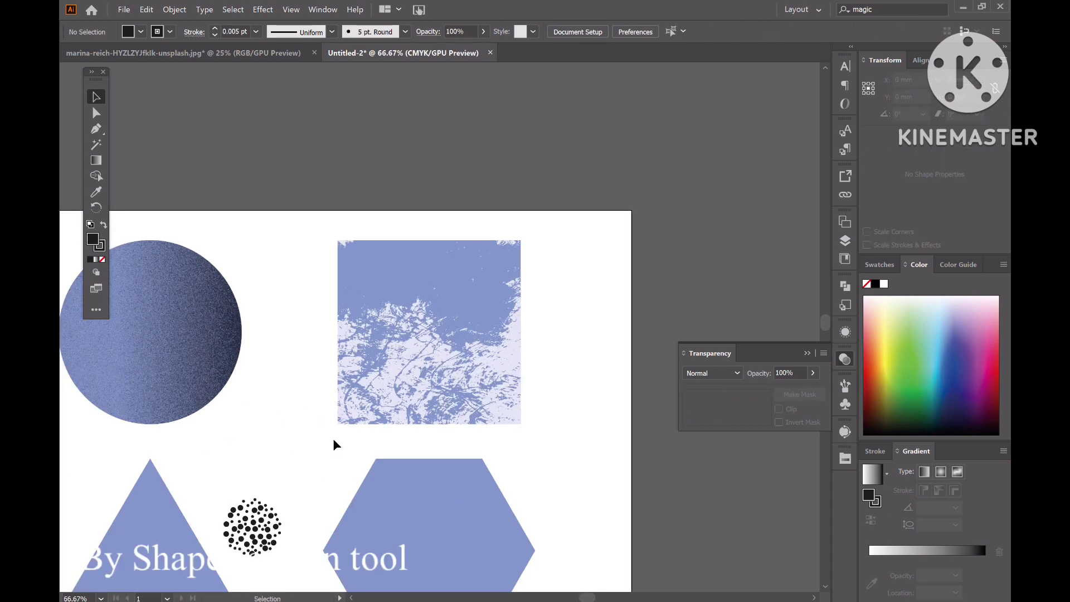
pyautogui.press('space')
pyautogui.moveTo(332, 438); pyautogui.dragTo(466, 270)
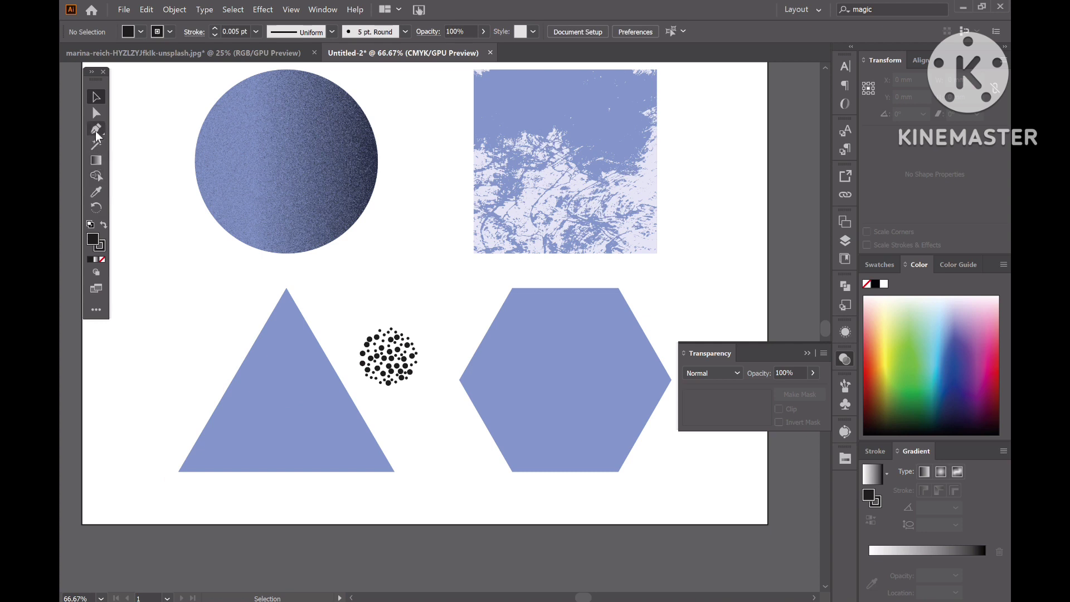
pyautogui.click(102, 309)
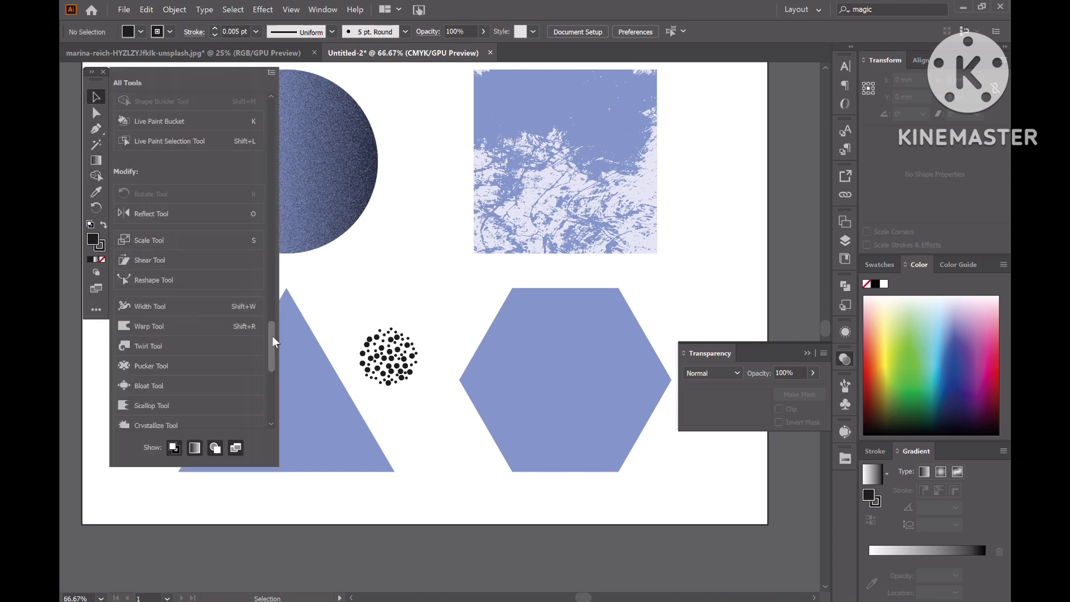
pyautogui.moveTo(273, 336); pyautogui.dragTo(263, 163)
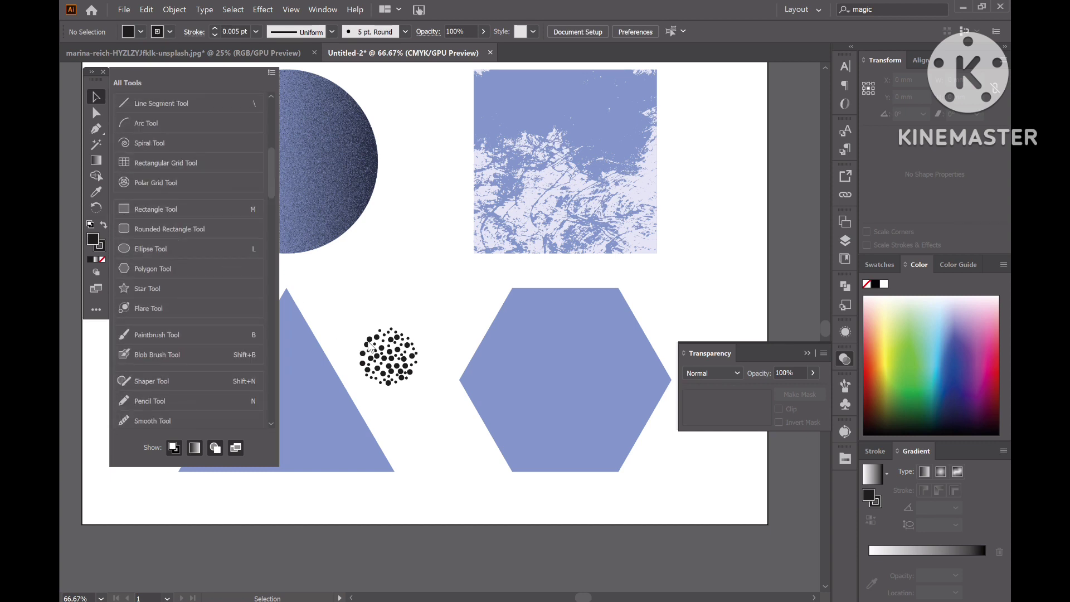
pyautogui.click(96, 130)
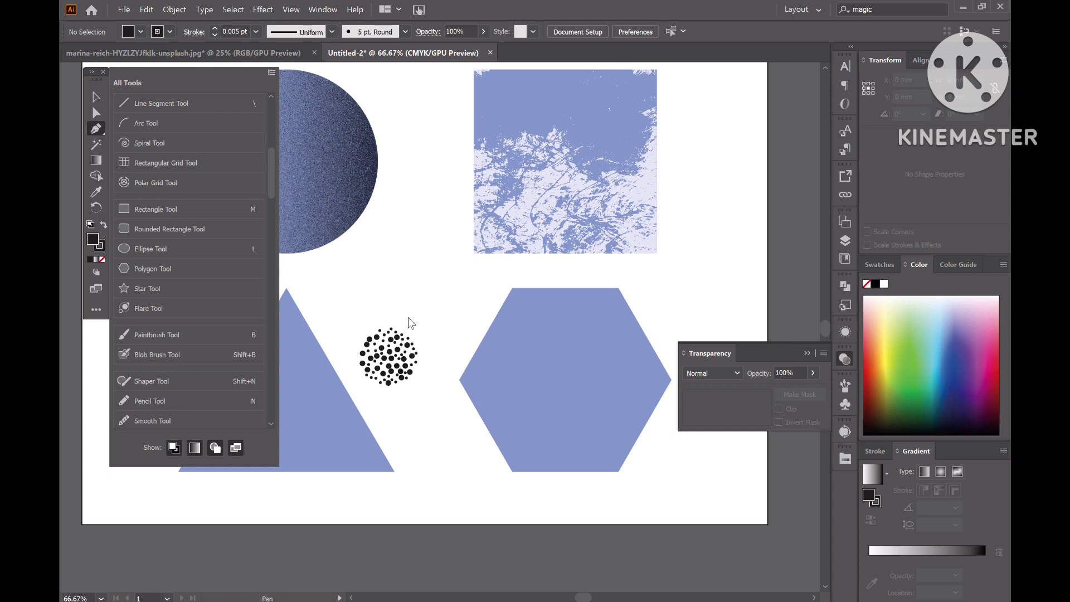
pyautogui.click(96, 309)
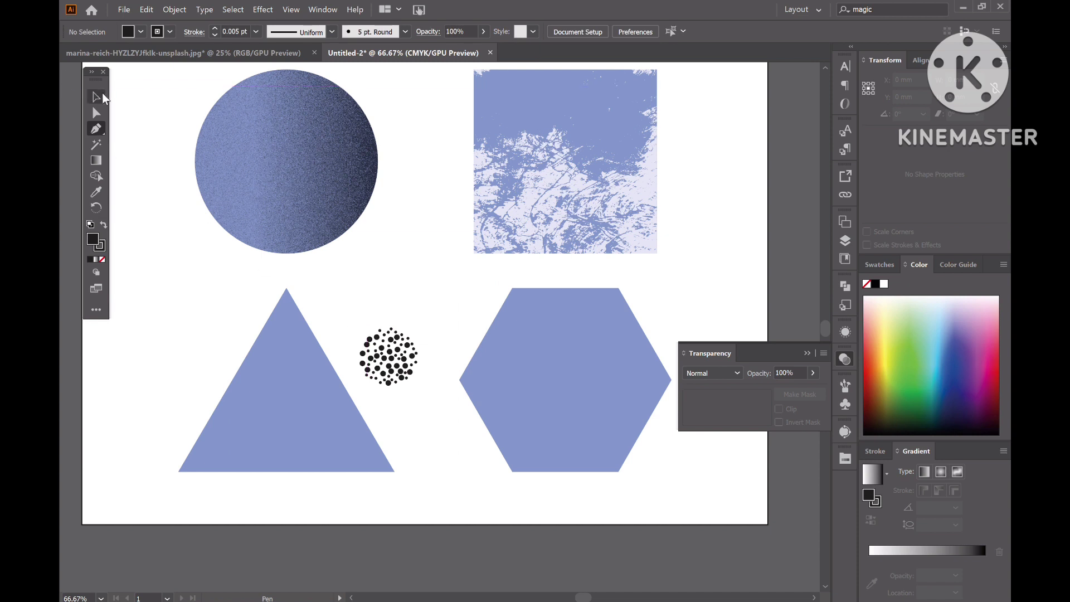
# - Select the whole dot cluster and start a new Scatter Brush from it
pyautogui.click(103, 97)
pyautogui.moveTo(356, 313); pyautogui.dragTo(428, 401)
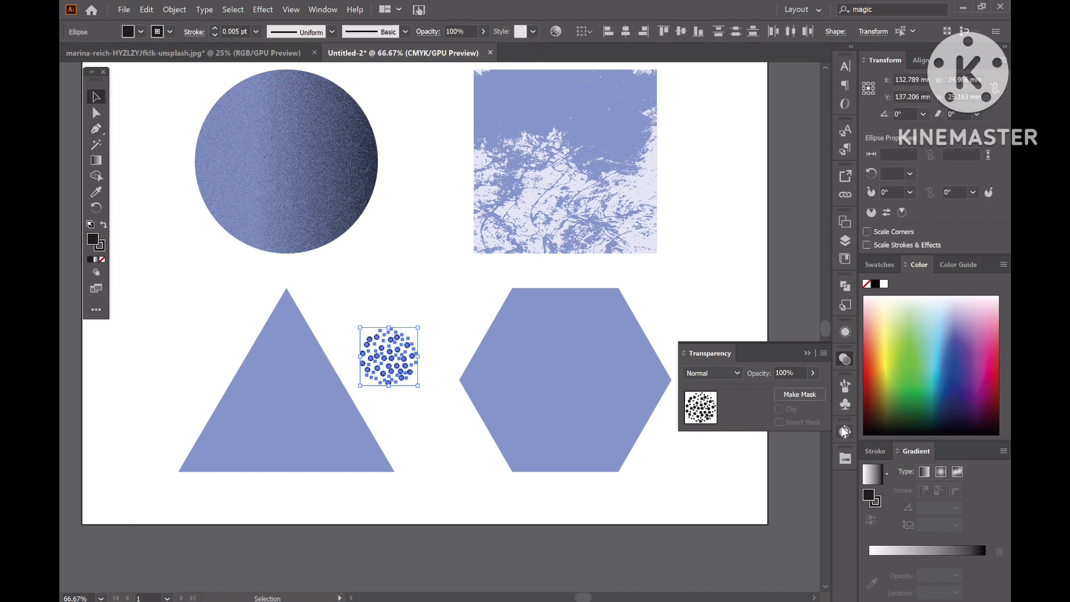
pyautogui.click(845, 389)
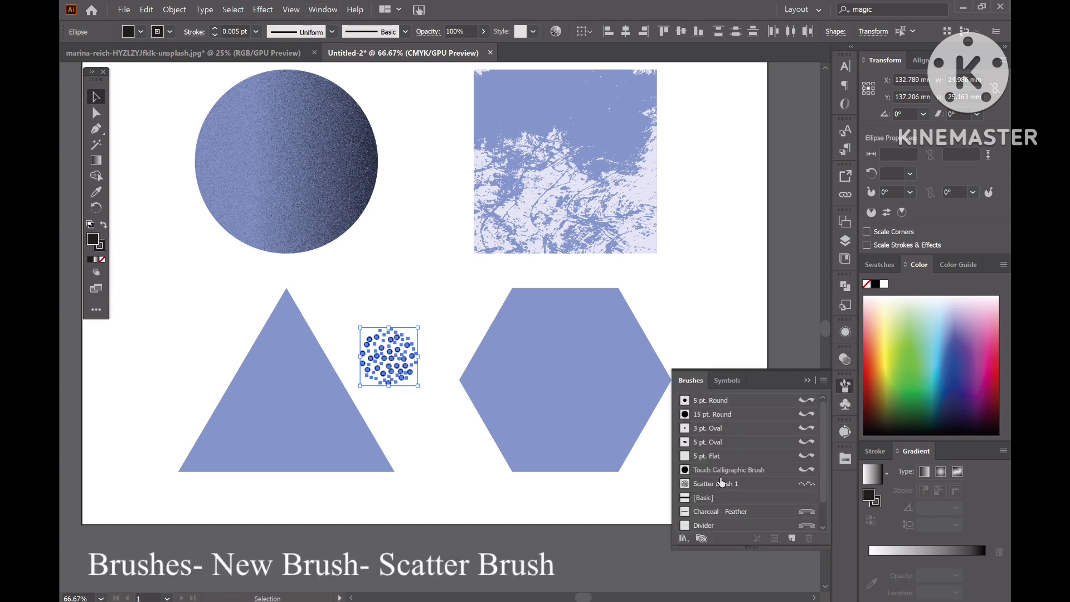
pyautogui.click(791, 538)
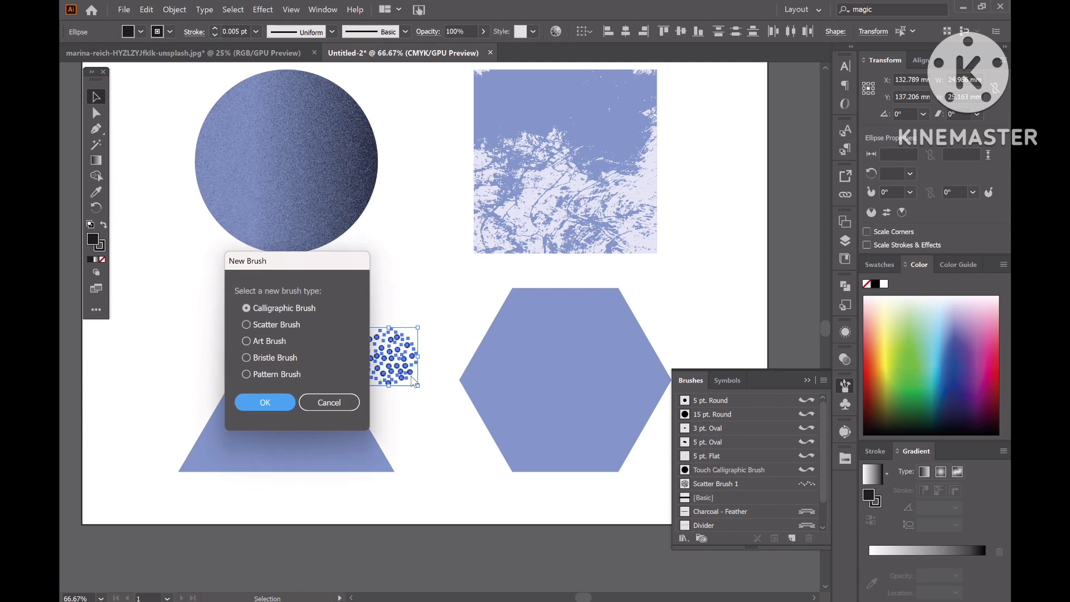
pyautogui.click(247, 325)
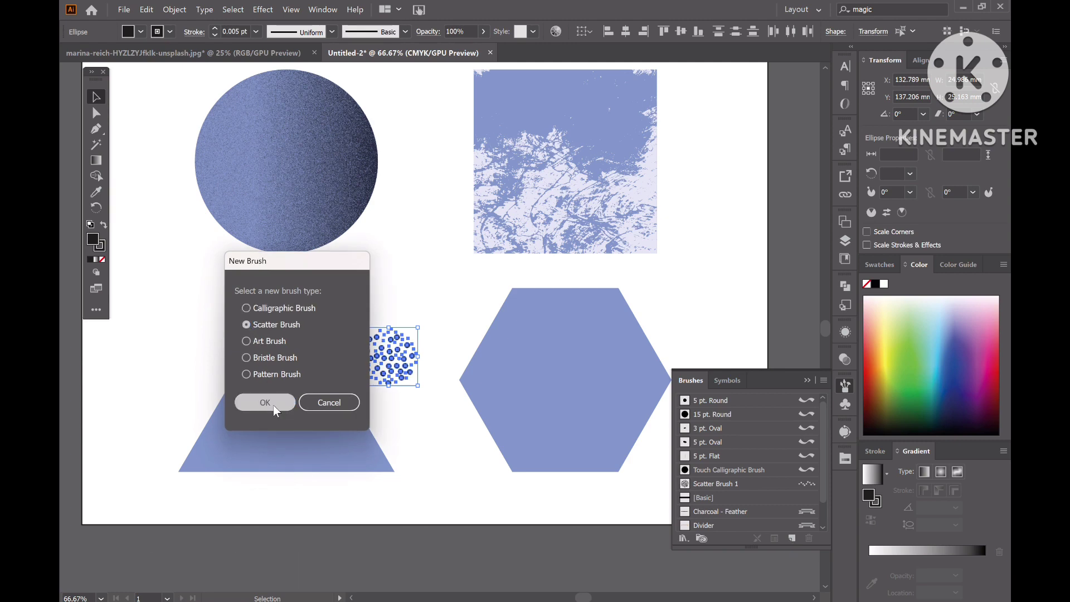
pyautogui.click(274, 405)
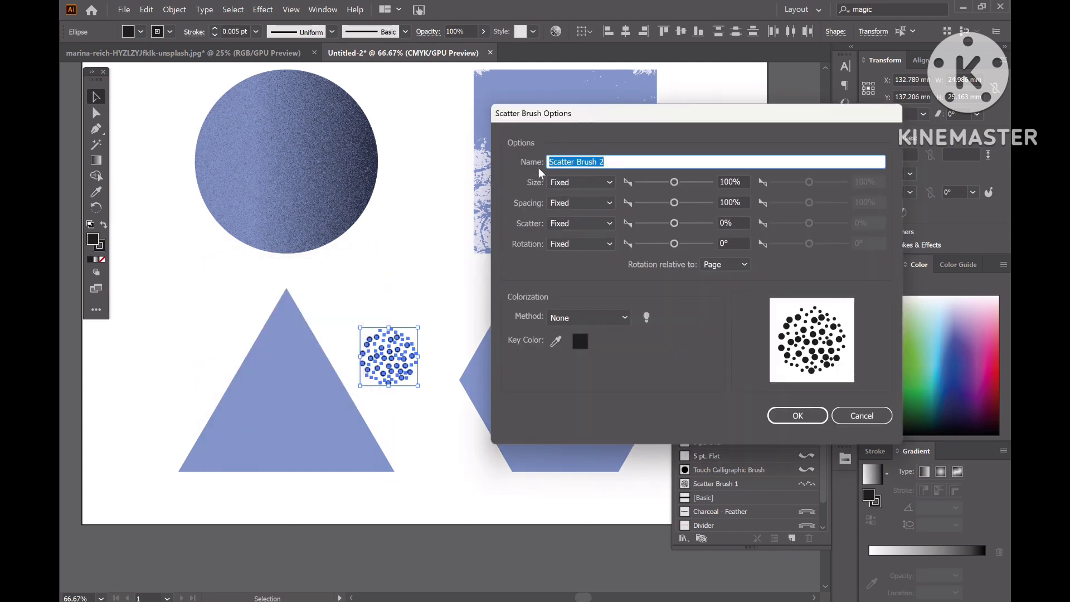
# - Create the scatter brush with random size from 45% to 100%, fixed spacing of 28% and random rotation with both values at 180°
pyautogui.click(590, 187)
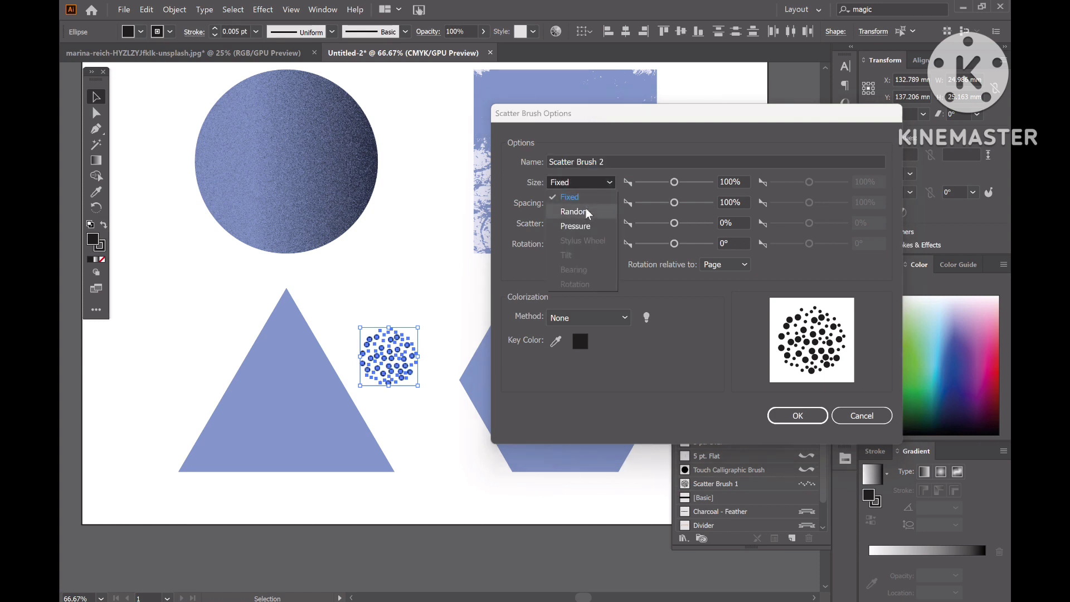
pyautogui.click(583, 208)
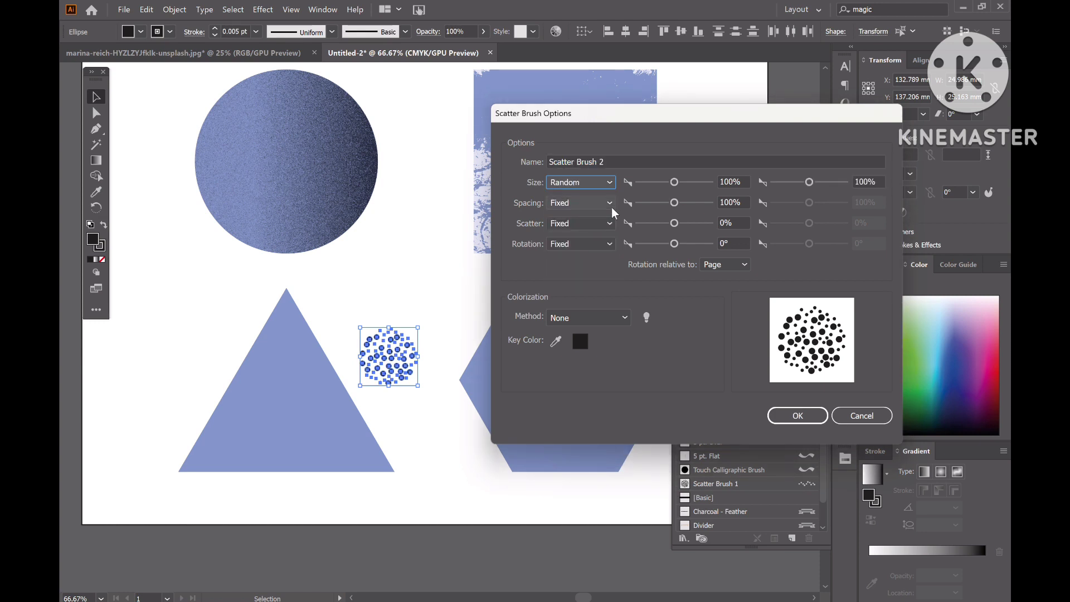
pyautogui.click(593, 245)
pyautogui.click(584, 274)
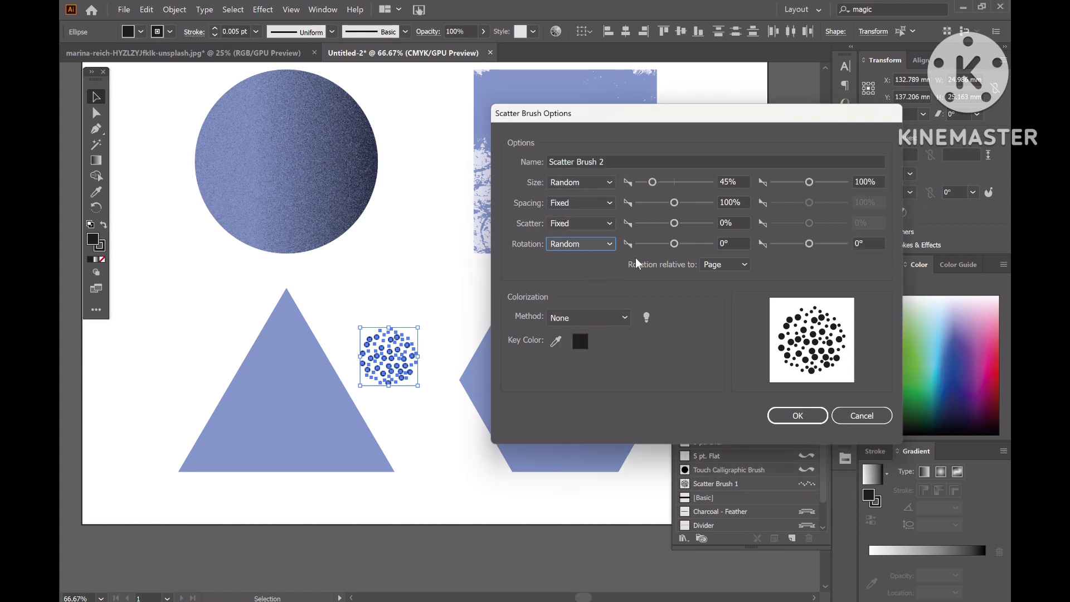
pyautogui.moveTo(687, 248); pyautogui.dragTo(713, 244)
pyautogui.moveTo(801, 244); pyautogui.dragTo(845, 243)
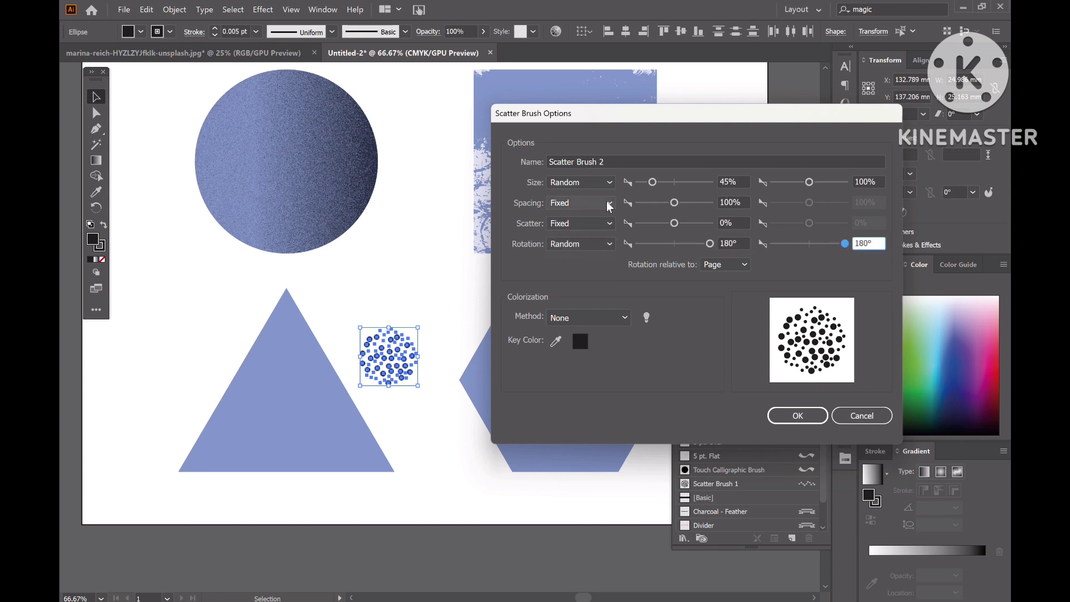
pyautogui.click(647, 204)
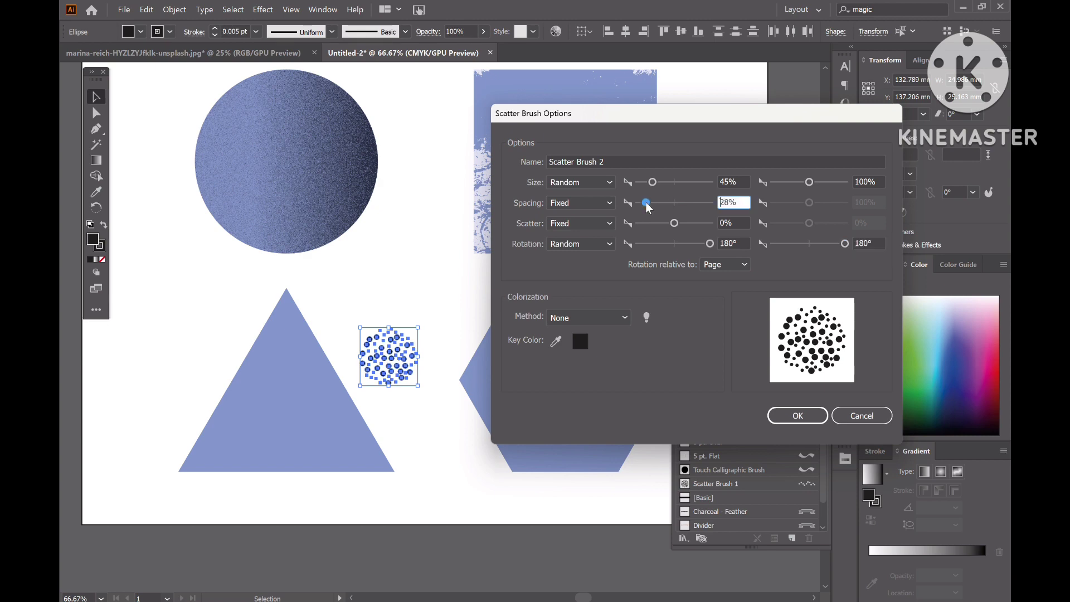
pyautogui.click(800, 415)
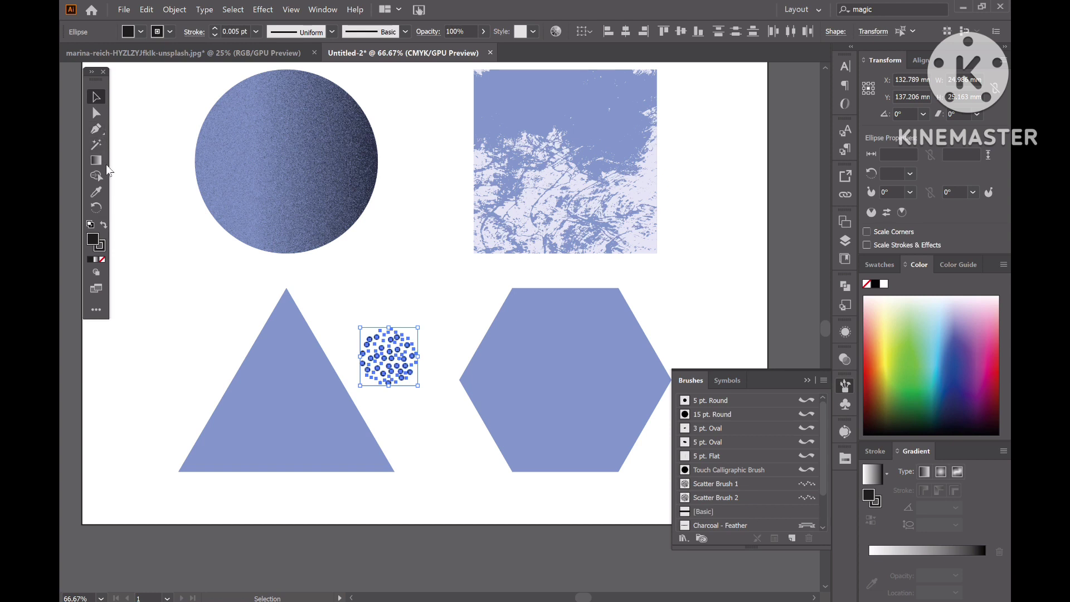
# - Find the Paintbrush Tool in the complete tool list and add it to the toolbar below the Eyedropper, replacing the Rotate tool
pyautogui.click(95, 310)
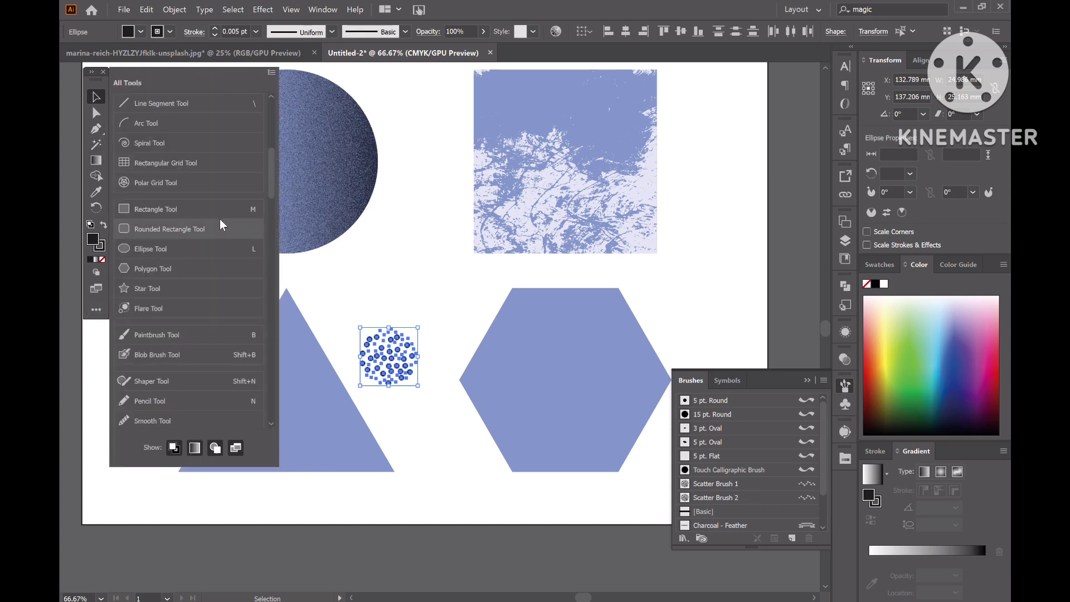
pyautogui.scroll(5, 275, 125)
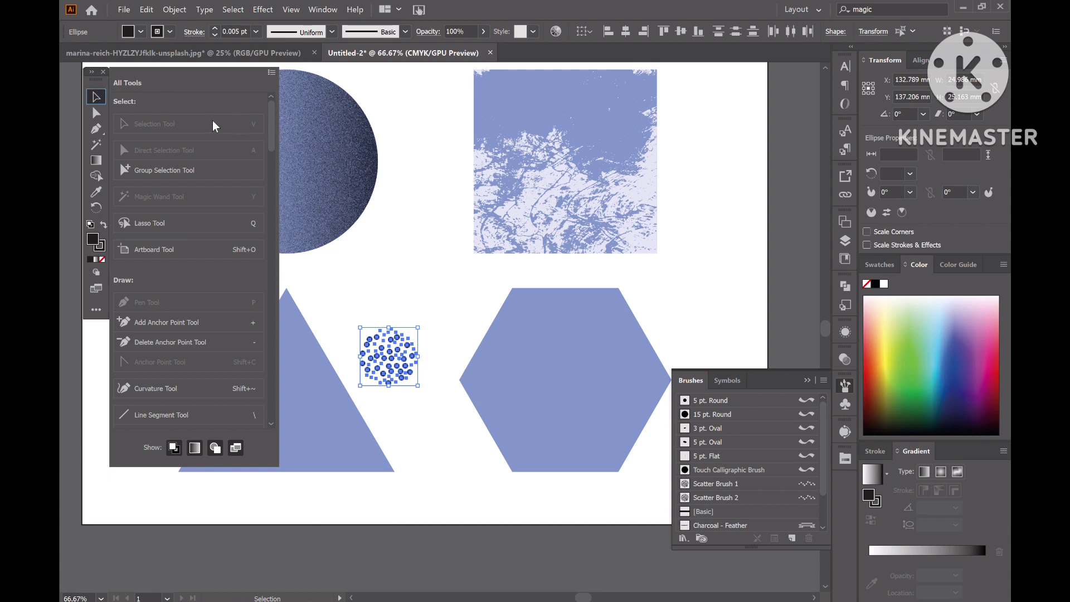
pyautogui.moveTo(274, 123)
pyautogui.mouseDown()
pyautogui.moveTo(274, 141)
pyautogui.moveTo(273, 120)
pyautogui.mouseUp()
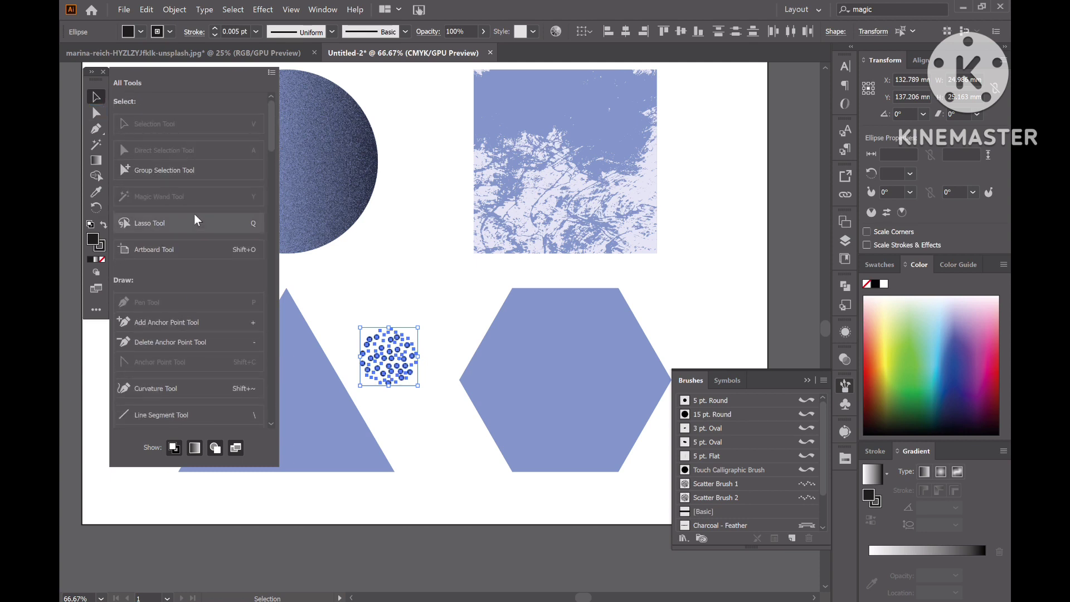
pyautogui.moveTo(272, 133); pyautogui.dragTo(270, 176)
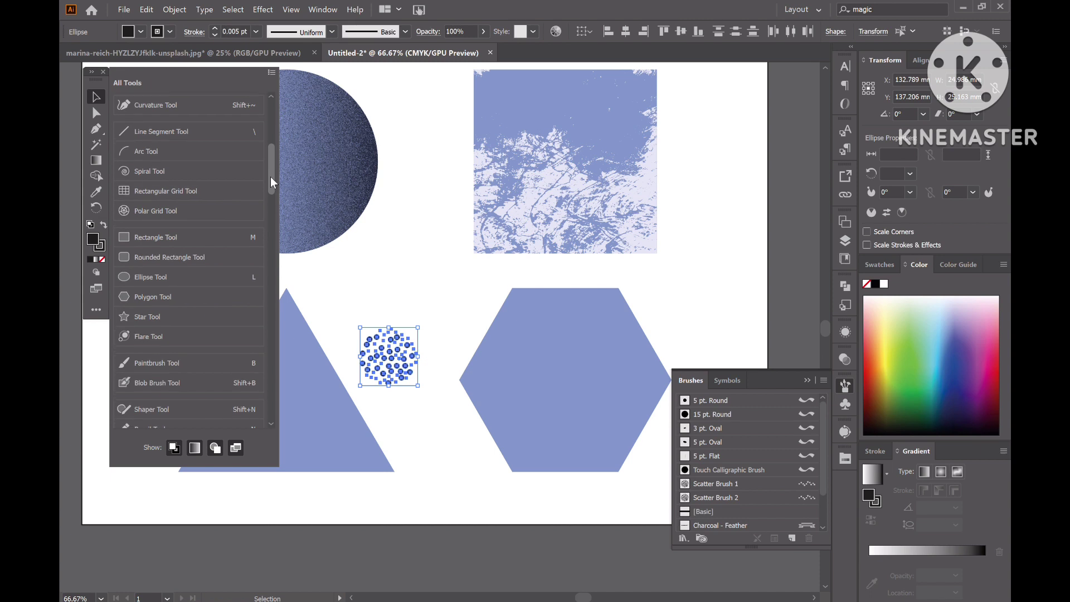
pyautogui.click(189, 357)
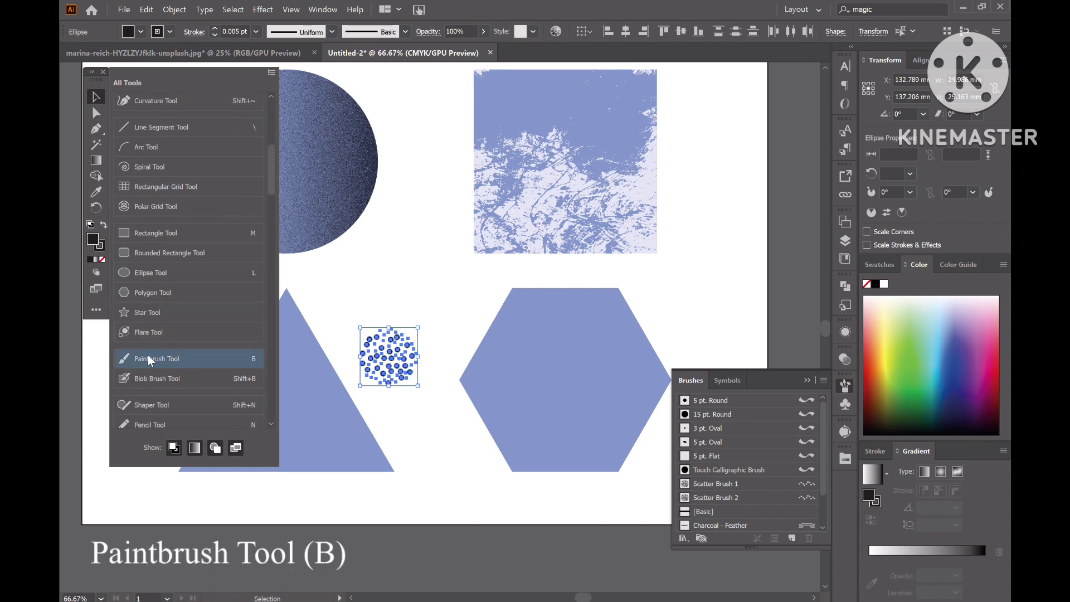
pyautogui.moveTo(149, 357)
pyautogui.mouseDown()
pyautogui.moveTo(119, 315)
pyautogui.moveTo(95, 210)
pyautogui.mouseUp()
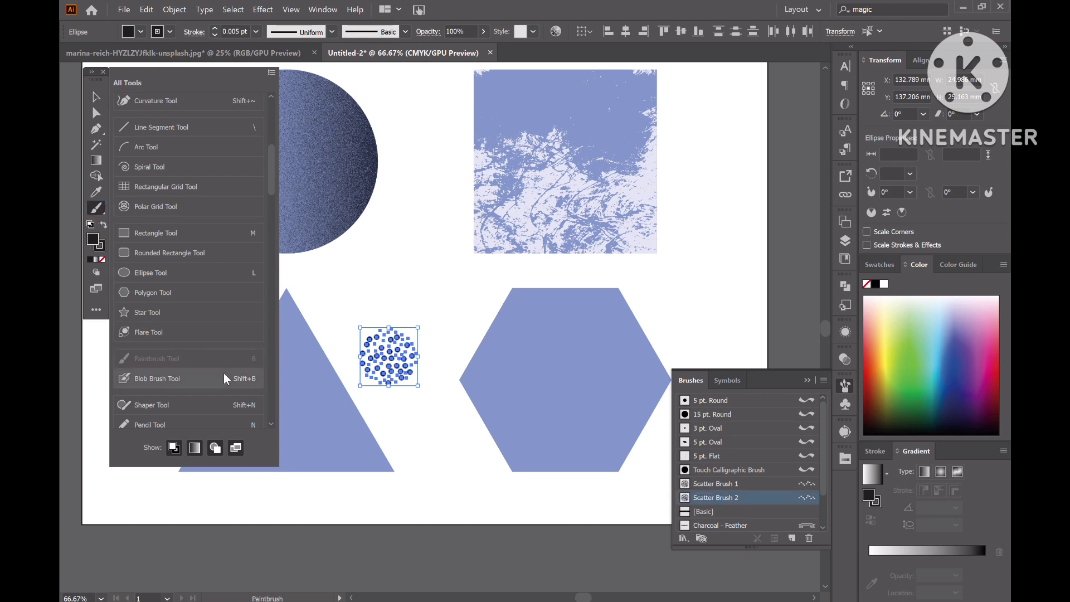
pyautogui.click(271, 73)
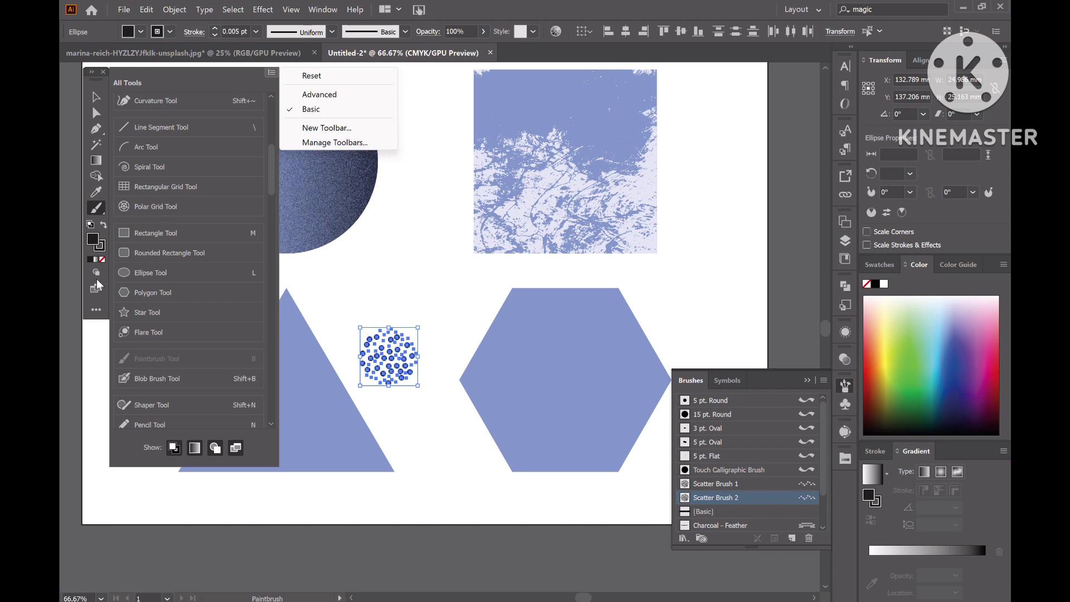
pyautogui.click(91, 306)
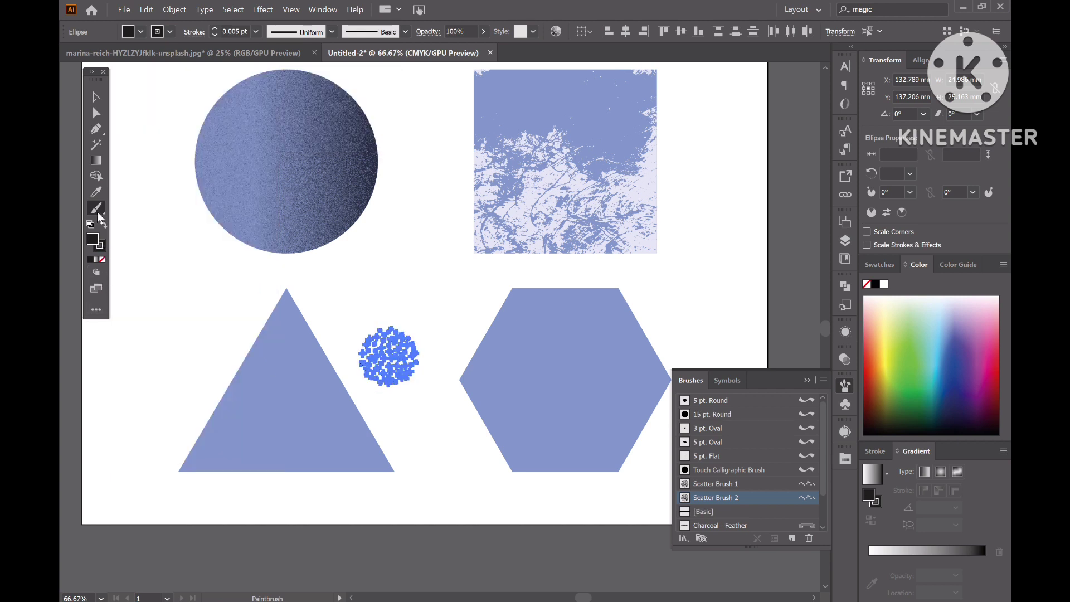
# - Paint a short test stroke with Scatter Brush 2 between the dot cluster and the hexagon, and undo it
pyautogui.moveTo(431, 278); pyautogui.dragTo(455, 363)
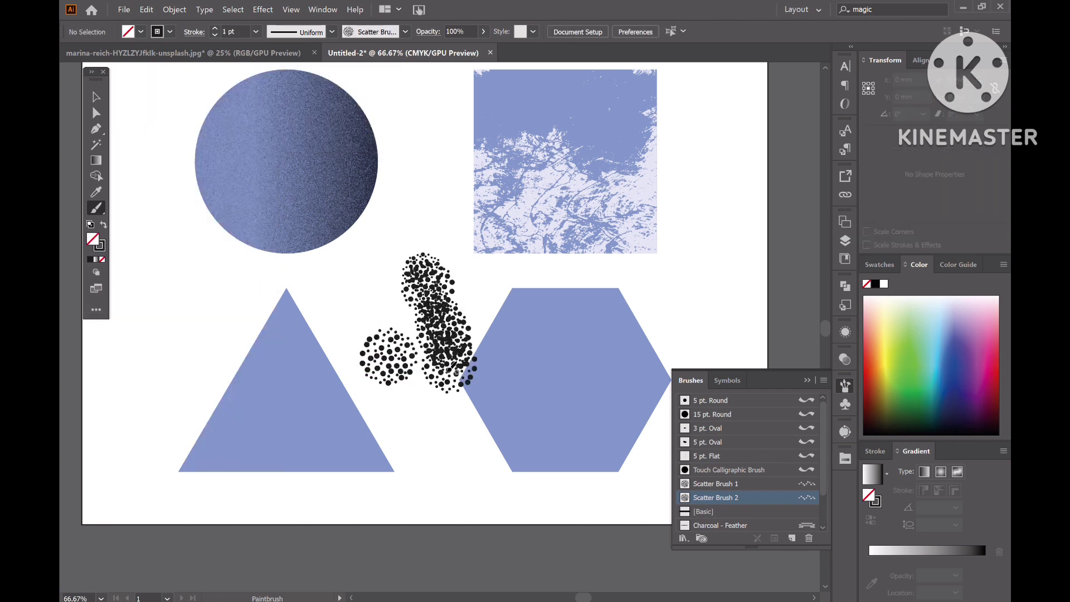
pyautogui.hotkey('ctrl', 'z')
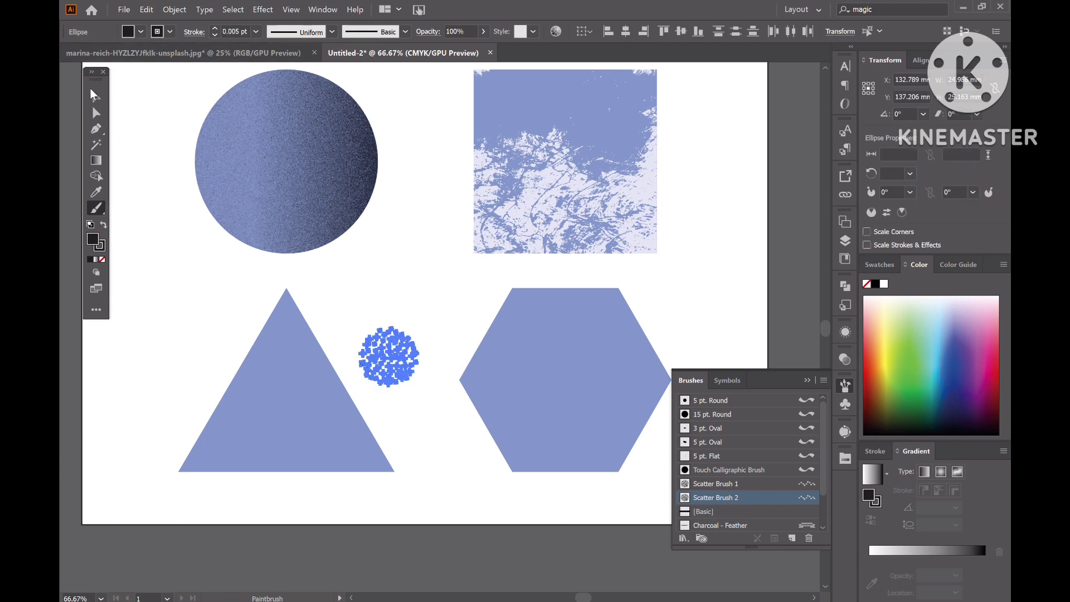
# - Turn on Draw Inside mode for the triangle and activate the Paintbrush with Scatter Brush 2
pyautogui.click(94, 96)
pyautogui.click(315, 435)
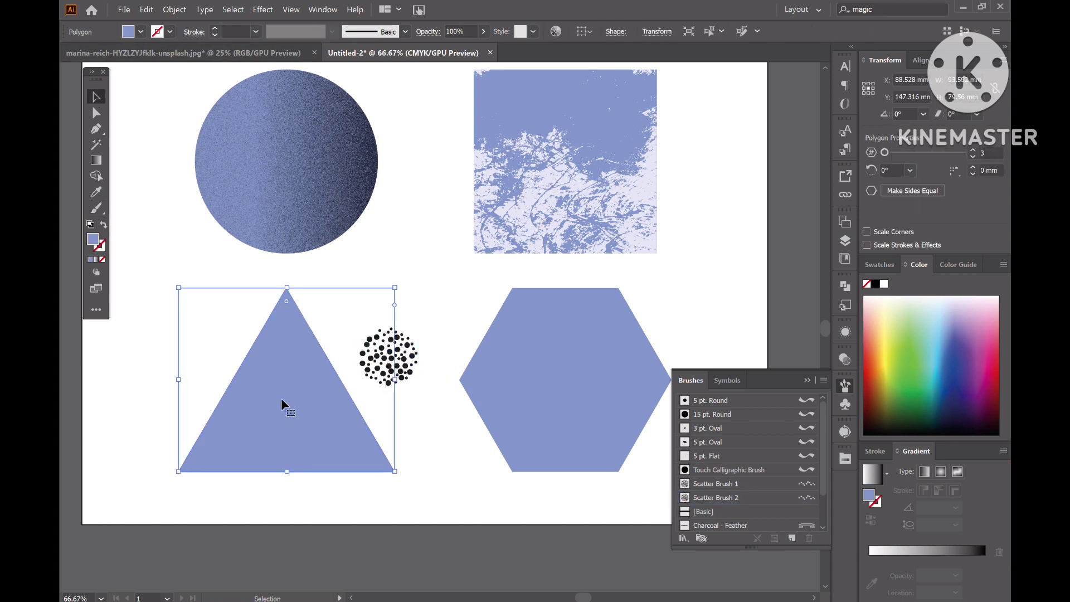
pyautogui.click(96, 272)
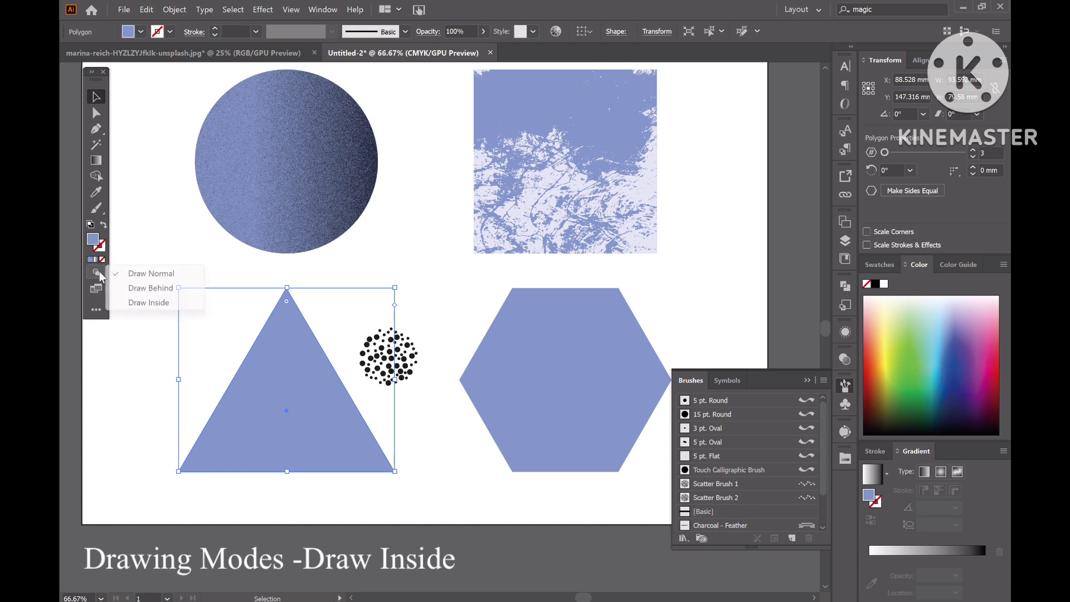
pyautogui.click(142, 303)
pyautogui.click(97, 209)
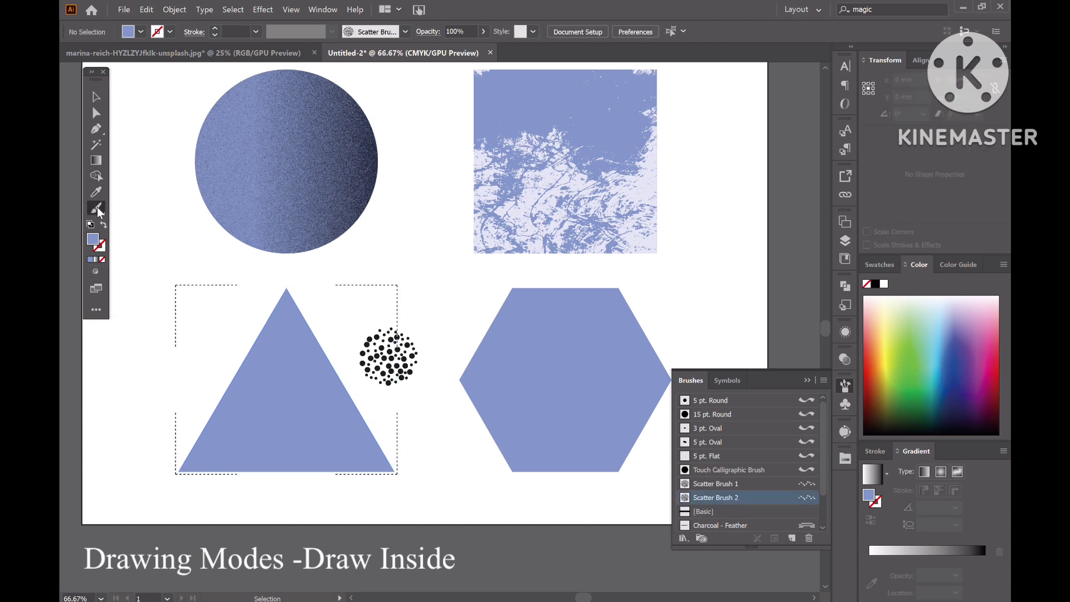
# - Try several scatter brush strokes inside the triangle and undo them all
pyautogui.moveTo(262, 309); pyautogui.dragTo(354, 462)
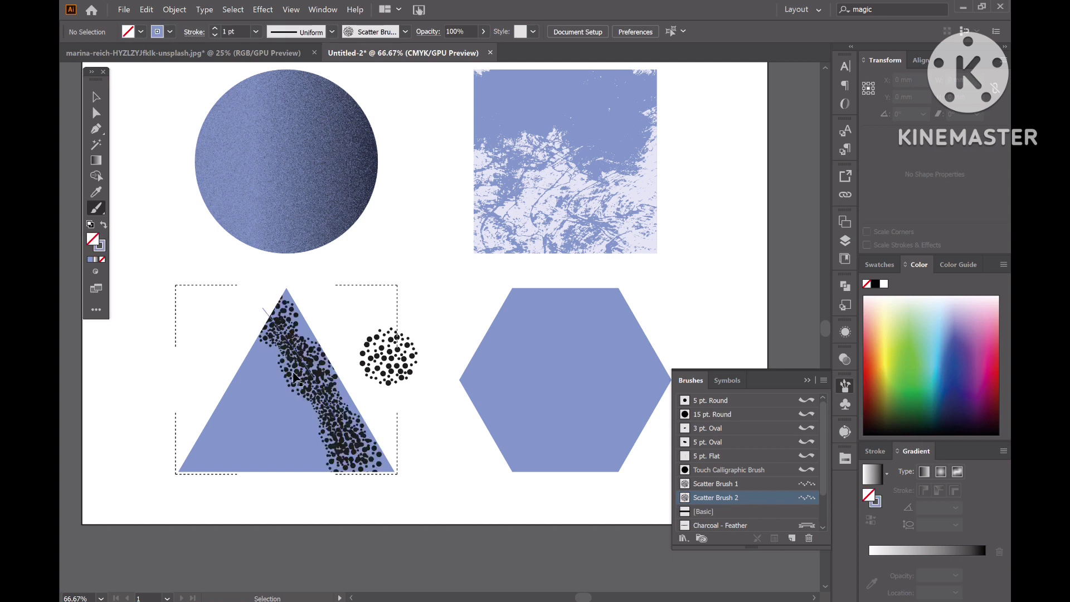
pyautogui.hotkey('ctrl', 'z')
pyautogui.moveTo(305, 329)
pyautogui.mouseDown()
pyautogui.moveTo(260, 332)
pyautogui.moveTo(238, 430)
pyautogui.moveTo(356, 451)
pyautogui.moveTo(314, 334)
pyautogui.moveTo(262, 376)
pyautogui.moveTo(296, 407)
pyautogui.mouseUp()
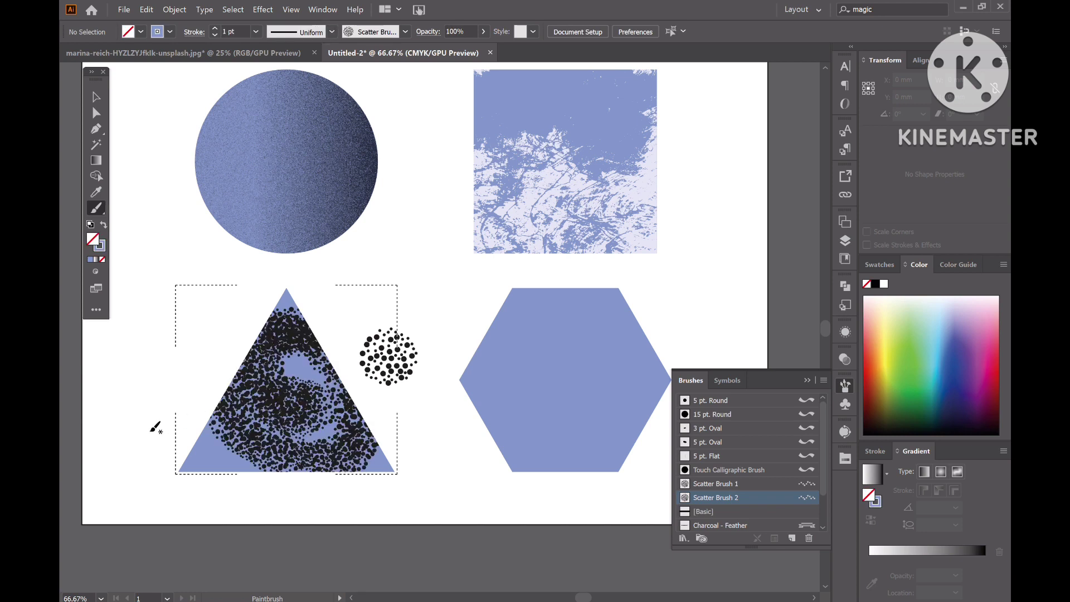
pyautogui.moveTo(155, 426)
pyautogui.mouseDown()
pyautogui.moveTo(209, 452)
pyautogui.moveTo(280, 524)
pyautogui.mouseUp()
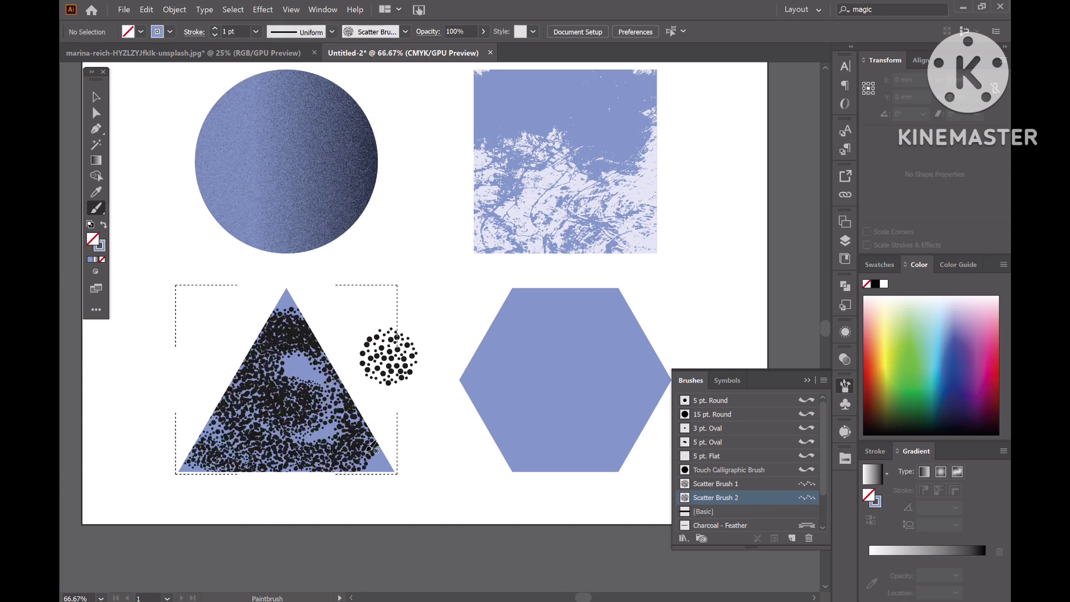
pyautogui.hotkey('ctrl', 'z')
pyautogui.hotkey('ctrl', 'z')
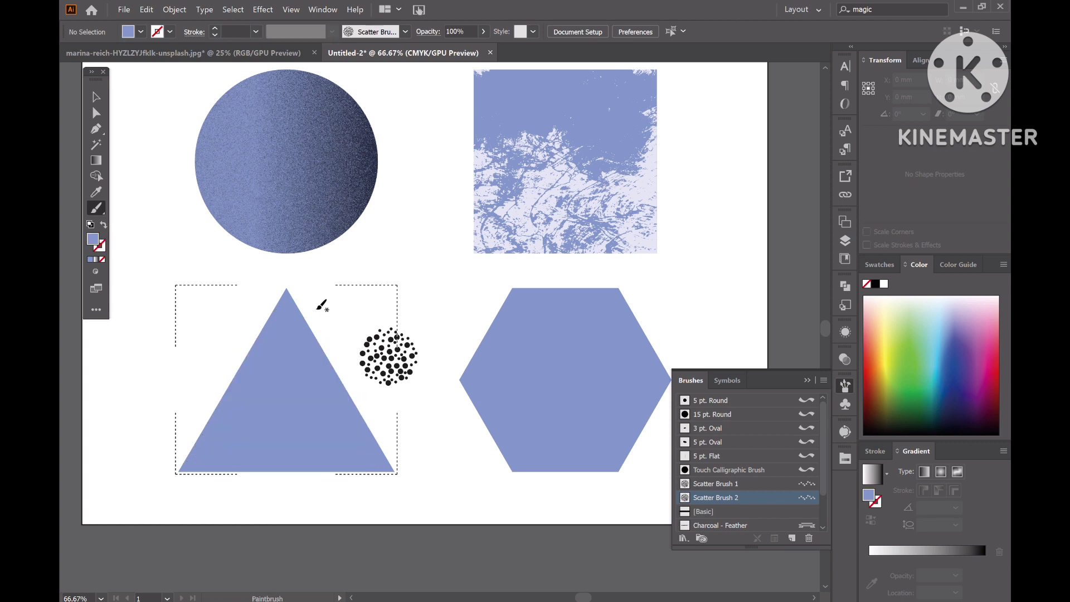
# - Paint scatter brush strokes inside the triangle from its upper tip down across its base, leaving some blue patches uncovered
pyautogui.moveTo(317, 308)
pyautogui.mouseDown()
pyautogui.moveTo(223, 369)
pyautogui.moveTo(219, 422)
pyautogui.mouseUp()
pyautogui.moveTo(164, 453)
pyautogui.mouseDown()
pyautogui.moveTo(233, 439)
pyautogui.moveTo(352, 354)
pyautogui.moveTo(377, 440)
pyautogui.moveTo(320, 492)
pyautogui.mouseUp()
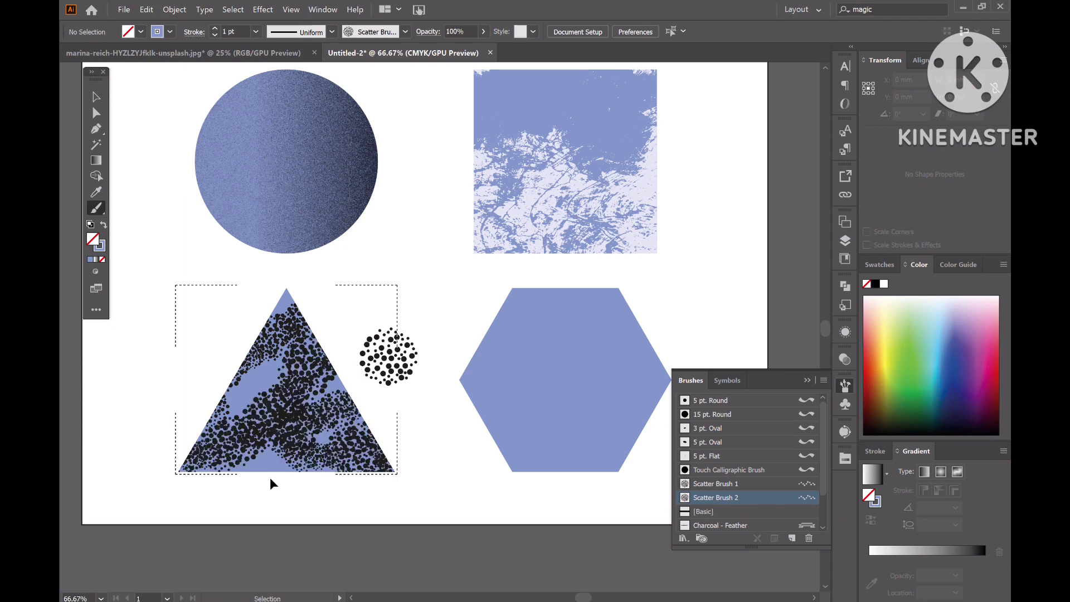
pyautogui.hotkey('ctrl', '-')
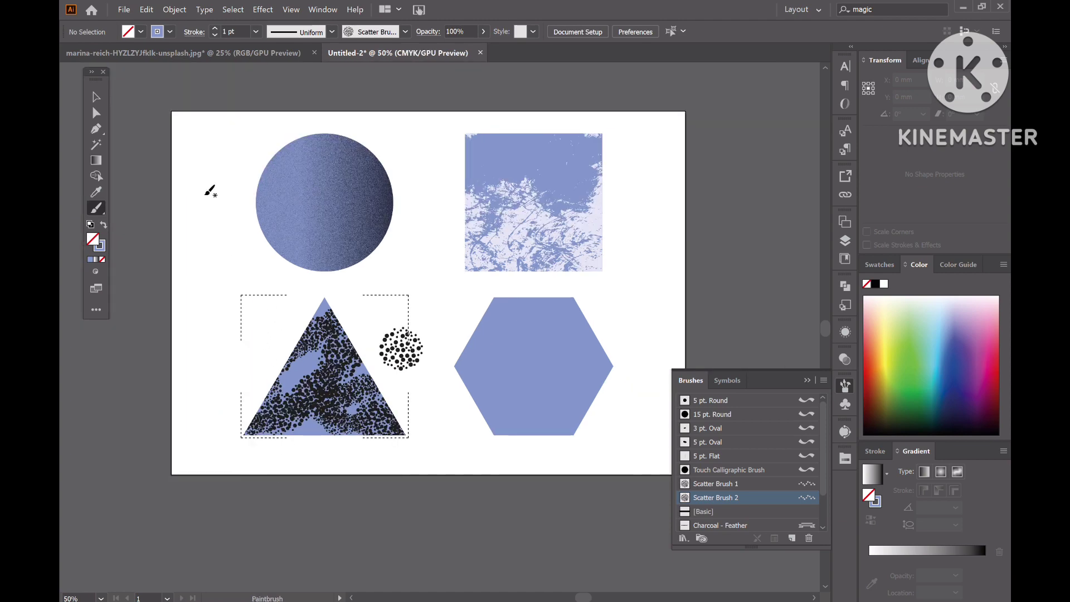
# - Select the plain blue hexagon and put the brush list away
pyautogui.click(96, 97)
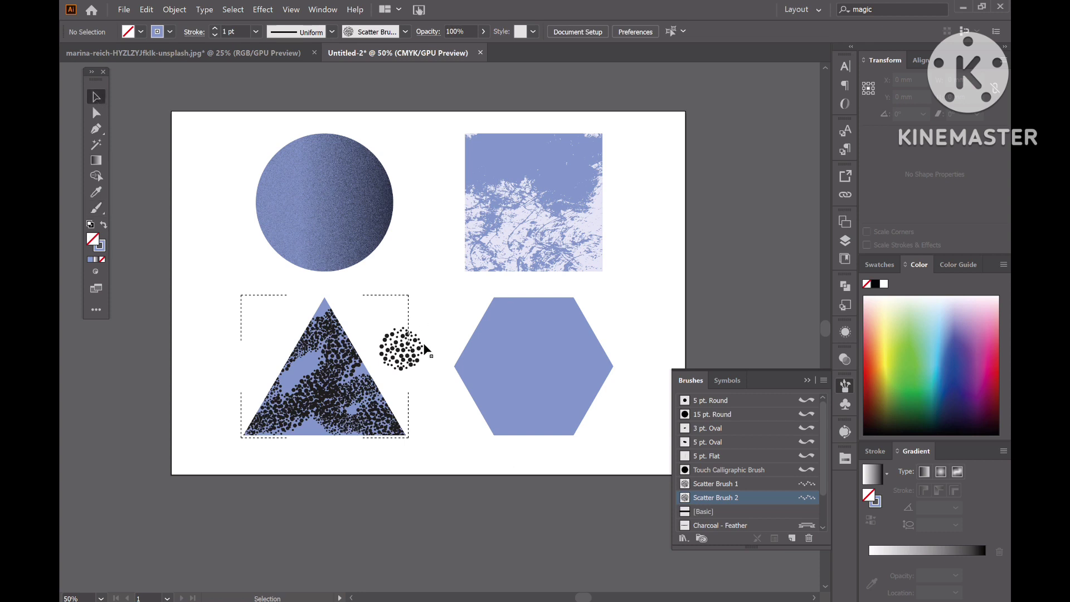
pyautogui.click(510, 346)
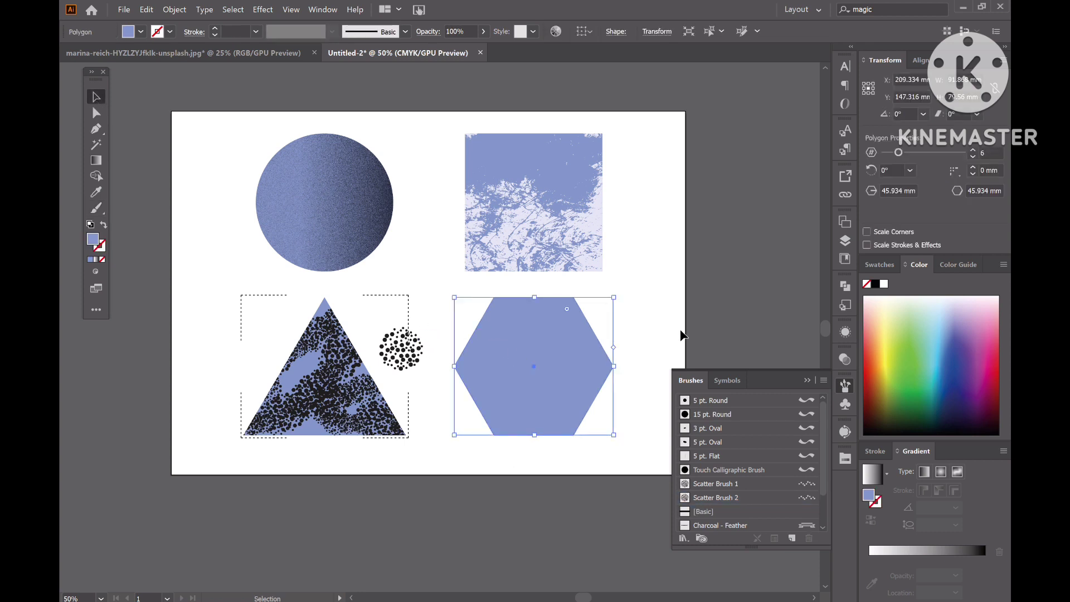
pyautogui.click(806, 381)
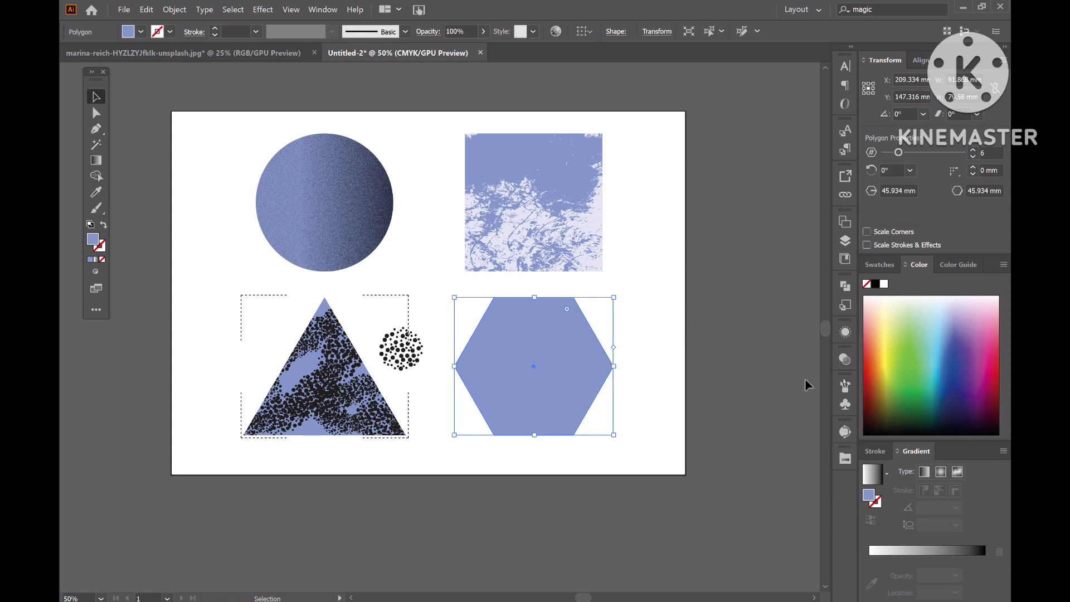
pyautogui.click(879, 265)
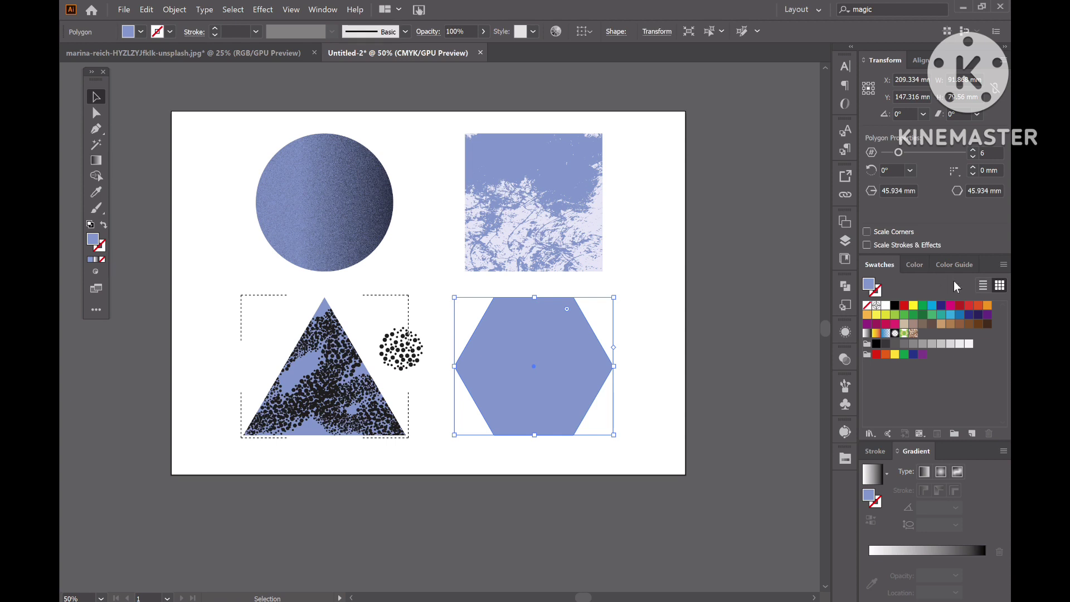
pyautogui.click(866, 433)
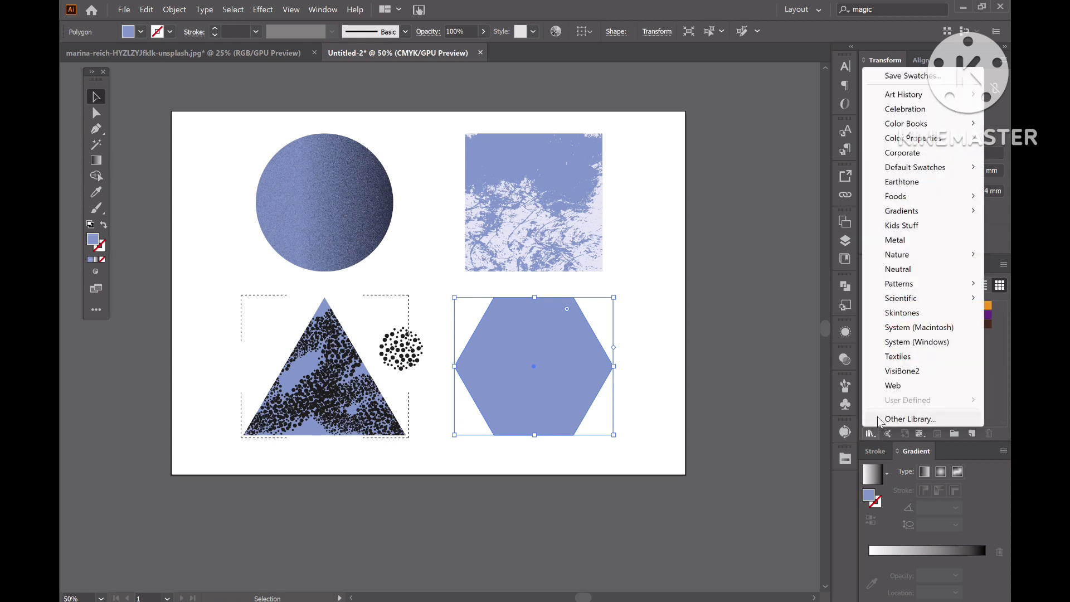
pyautogui.moveTo(903, 284)
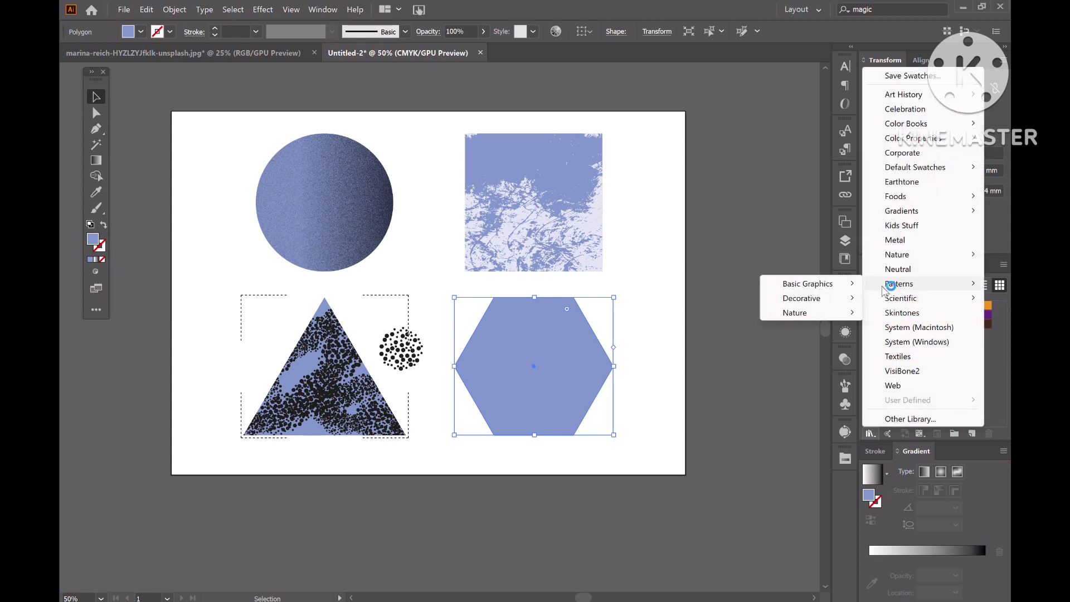
pyautogui.moveTo(850, 288)
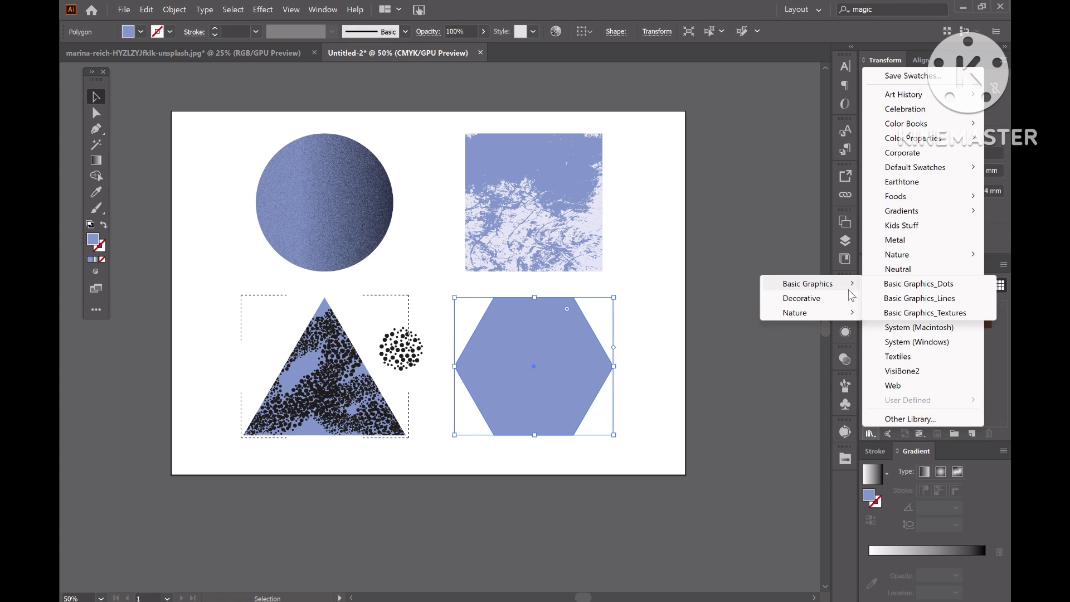
pyautogui.click(950, 314)
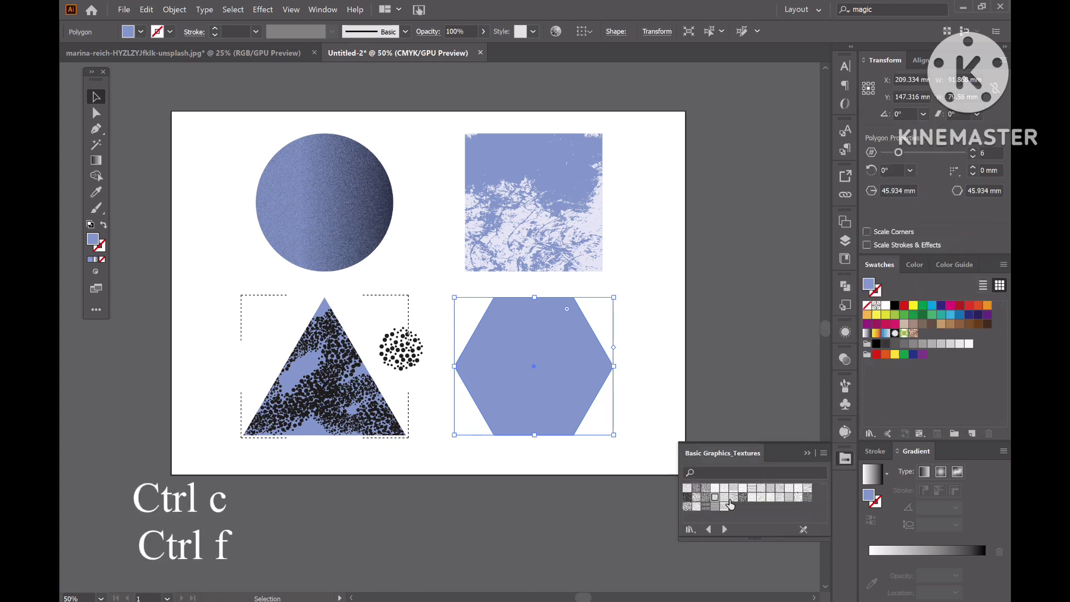
pyautogui.click(815, 453)
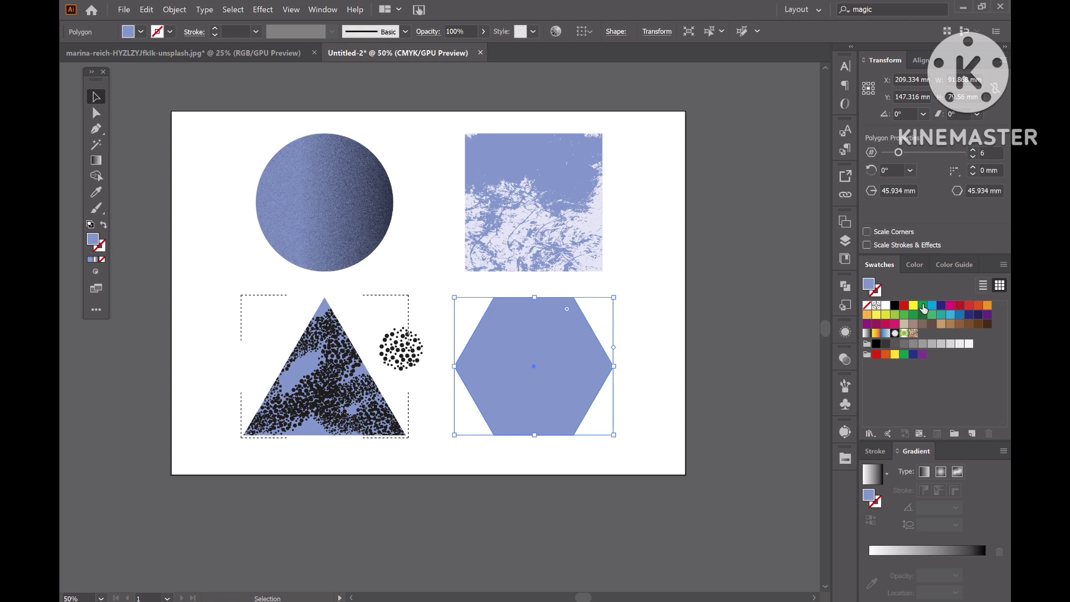
# - From the Basic Graphics_Textures pattern library, try Ripple on the hexagon's front copy and fill it with the fine grain pattern just before Ripple
pyautogui.click(870, 434)
pyautogui.moveTo(906, 287)
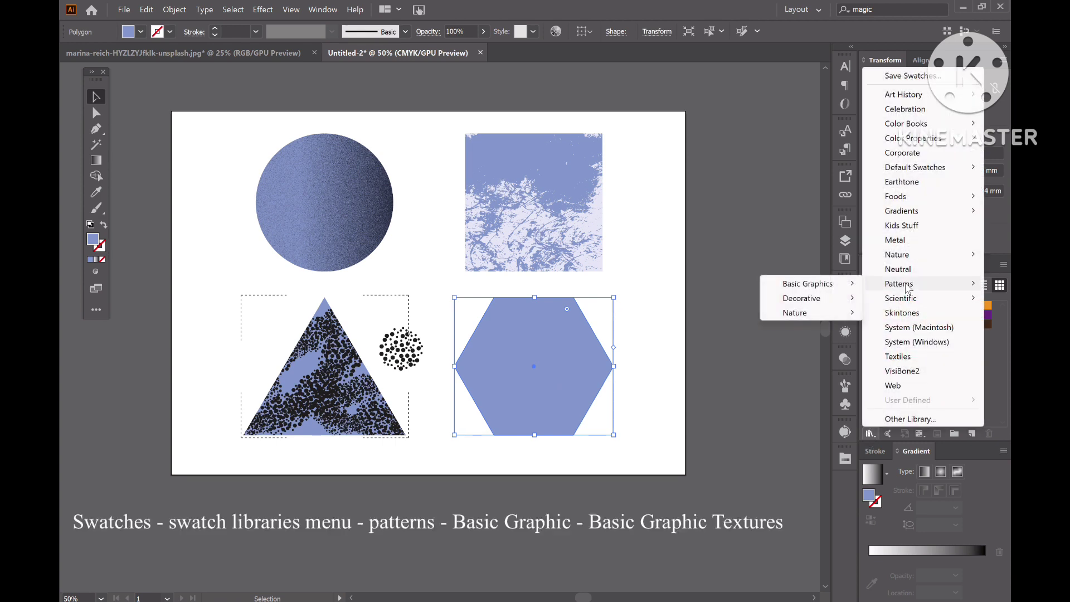
pyautogui.moveTo(836, 287)
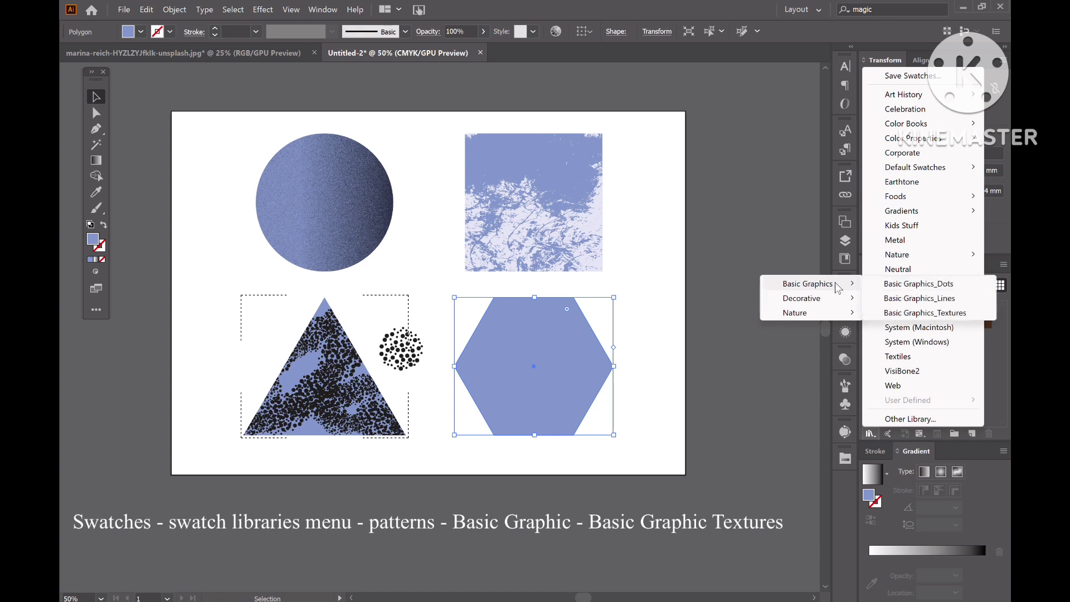
pyautogui.click(902, 313)
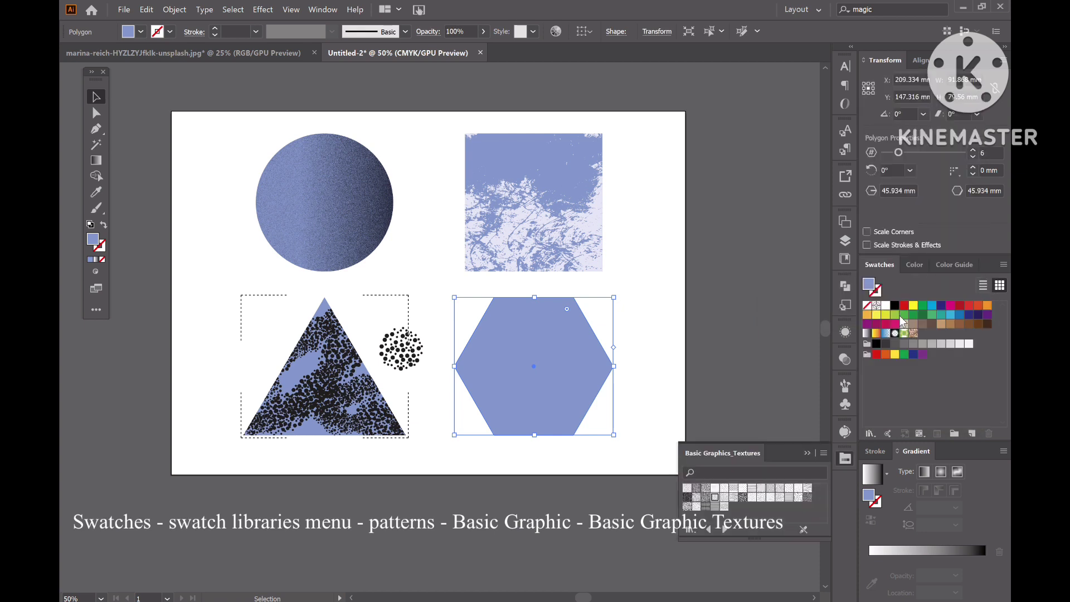
pyautogui.click(725, 497)
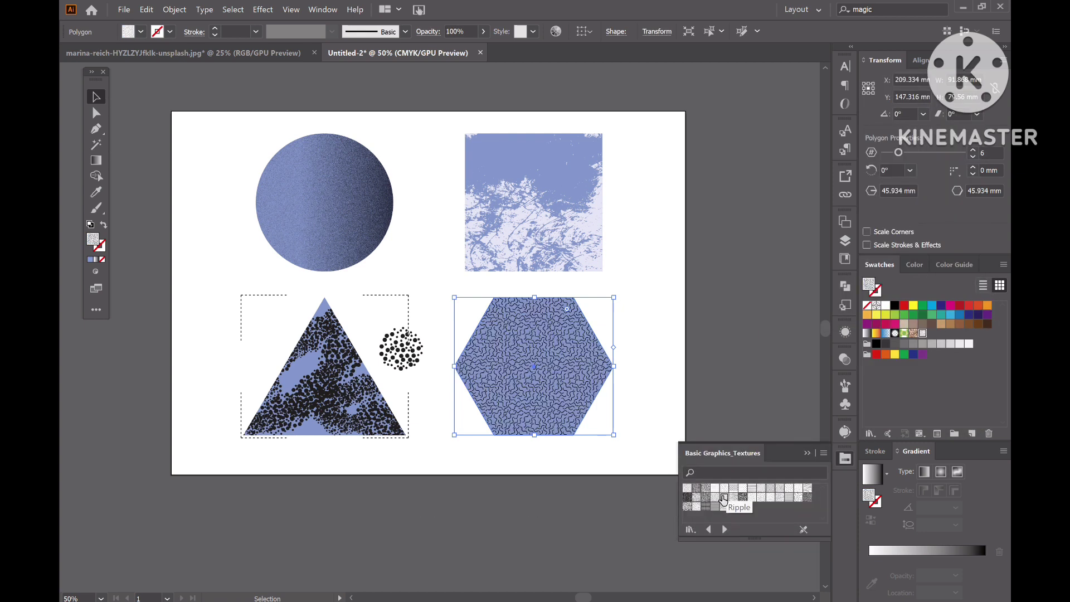
pyautogui.click(715, 497)
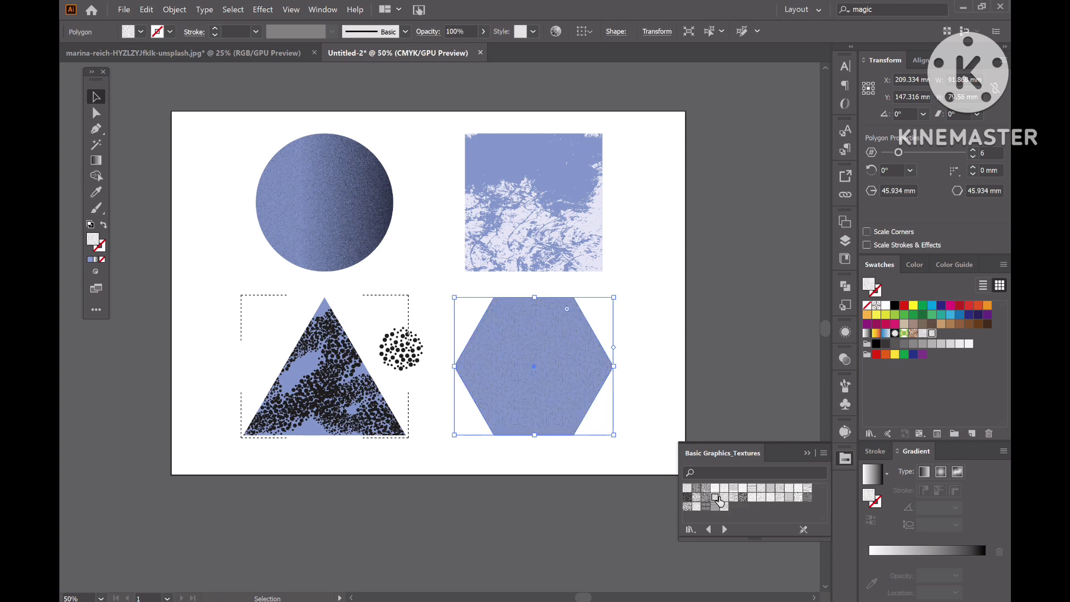
pyautogui.click(808, 453)
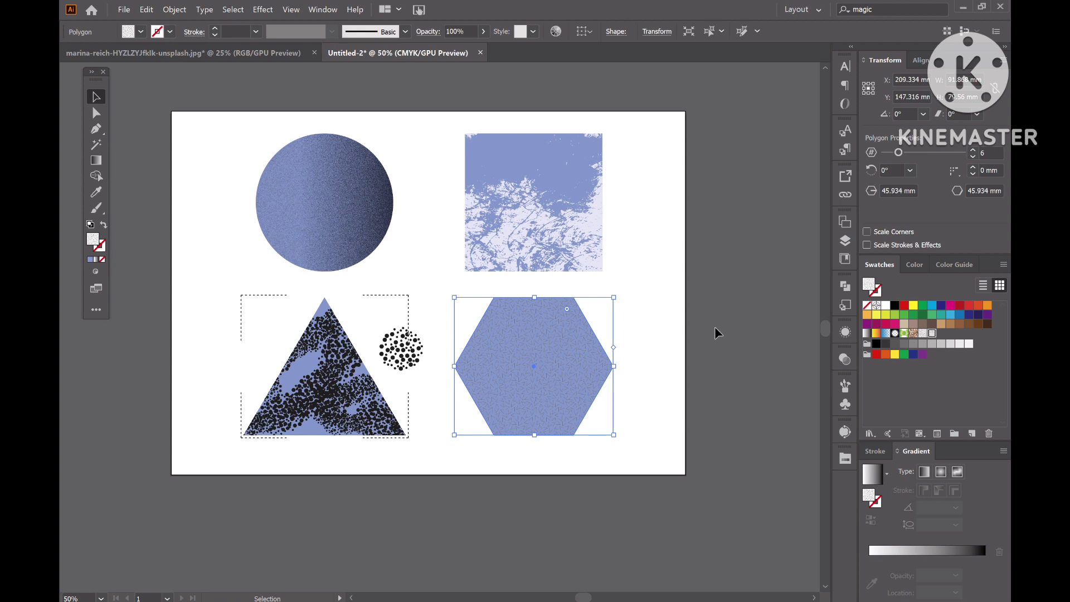
# - Set the blending mode of the pattern-filled hexagon to Overlay
pyautogui.click(846, 357)
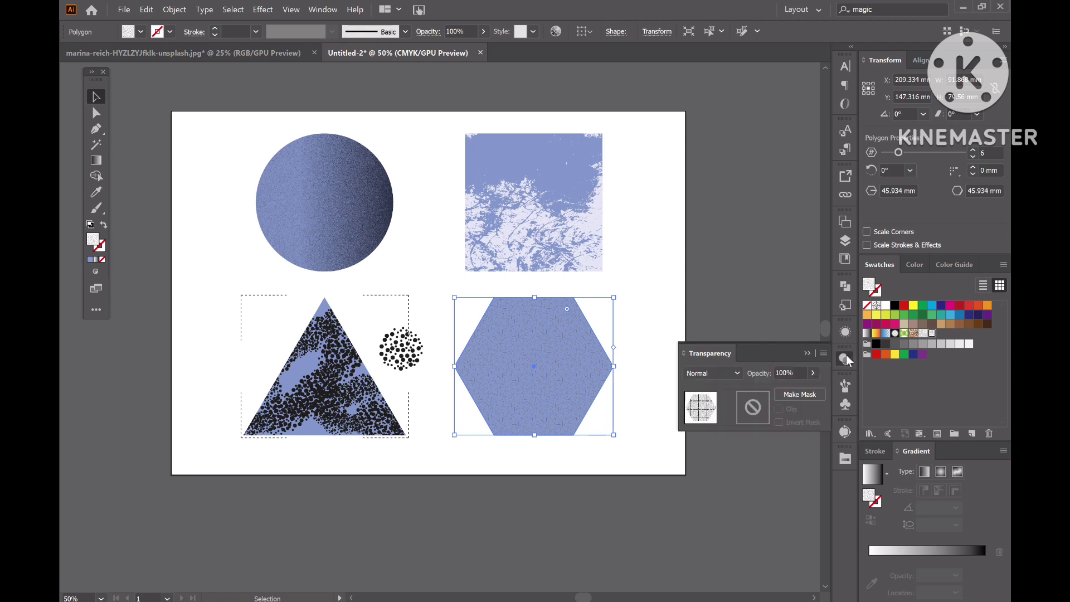
pyautogui.click(724, 372)
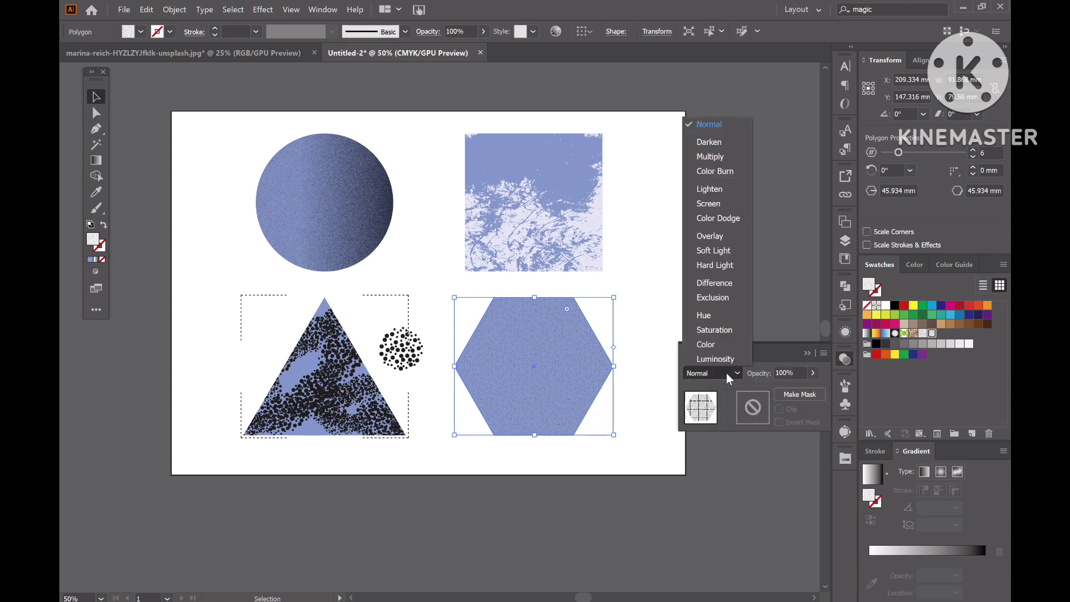
pyautogui.click(718, 236)
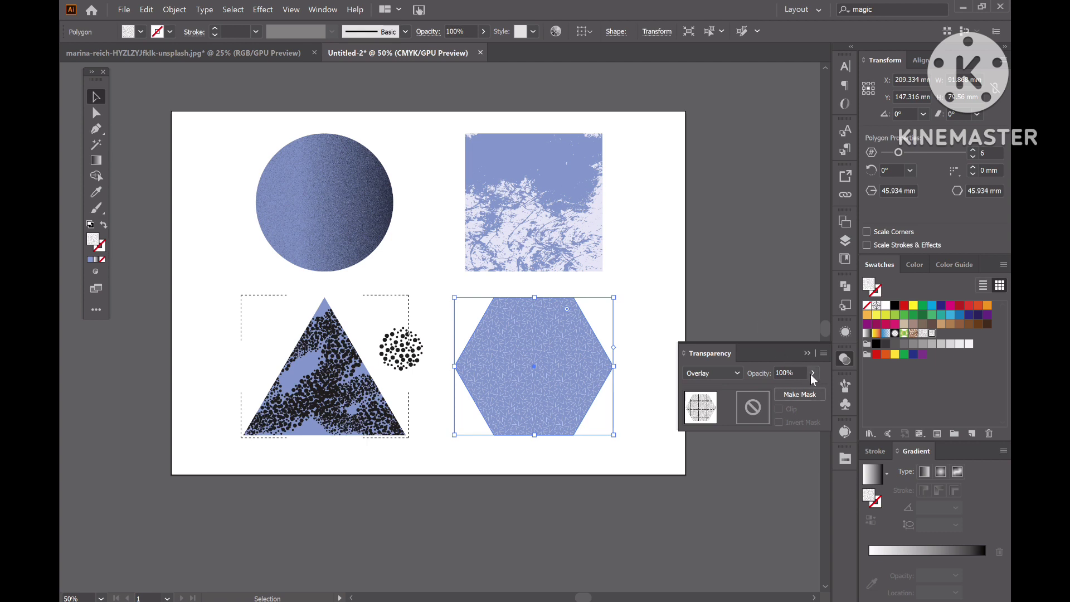
pyautogui.click(808, 354)
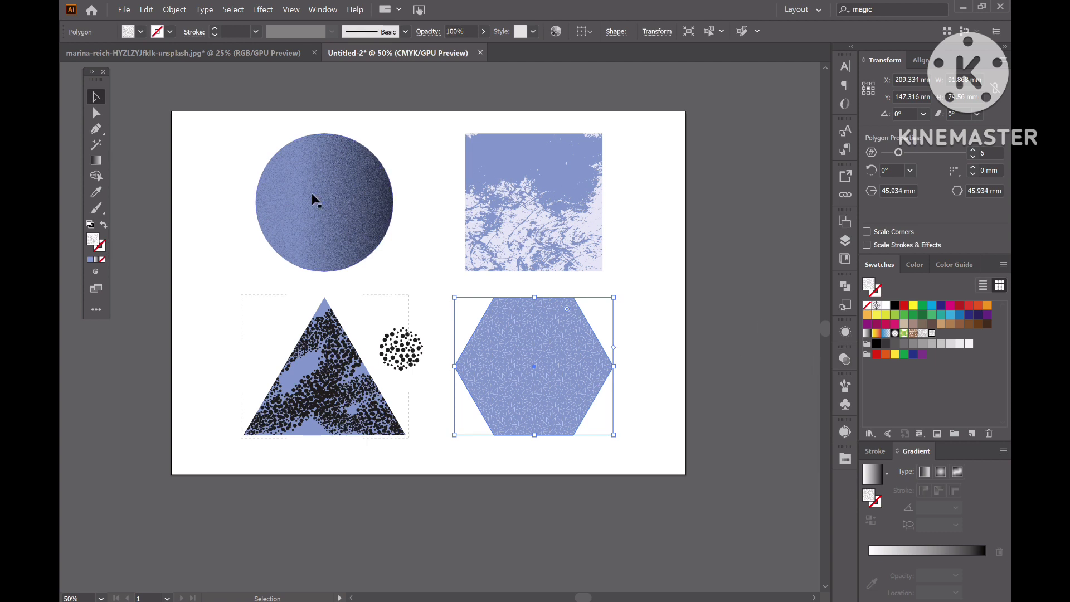
# - Deselect the hexagon and delete the leftover black dot cluster beside the triangle
pyautogui.click(160, 232)
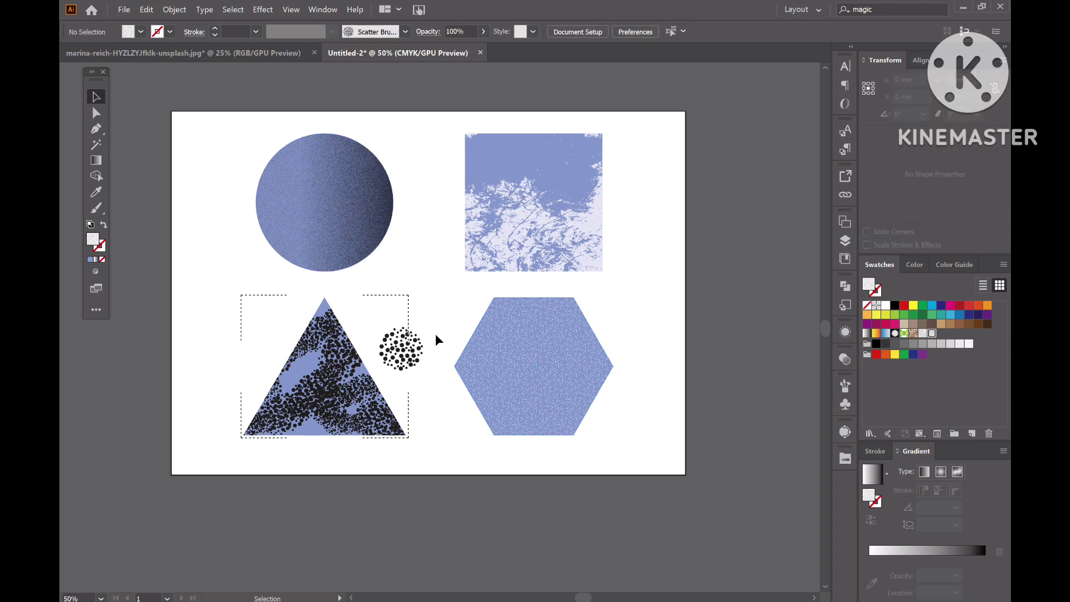
pyautogui.click(378, 370)
pyautogui.press('Delete')
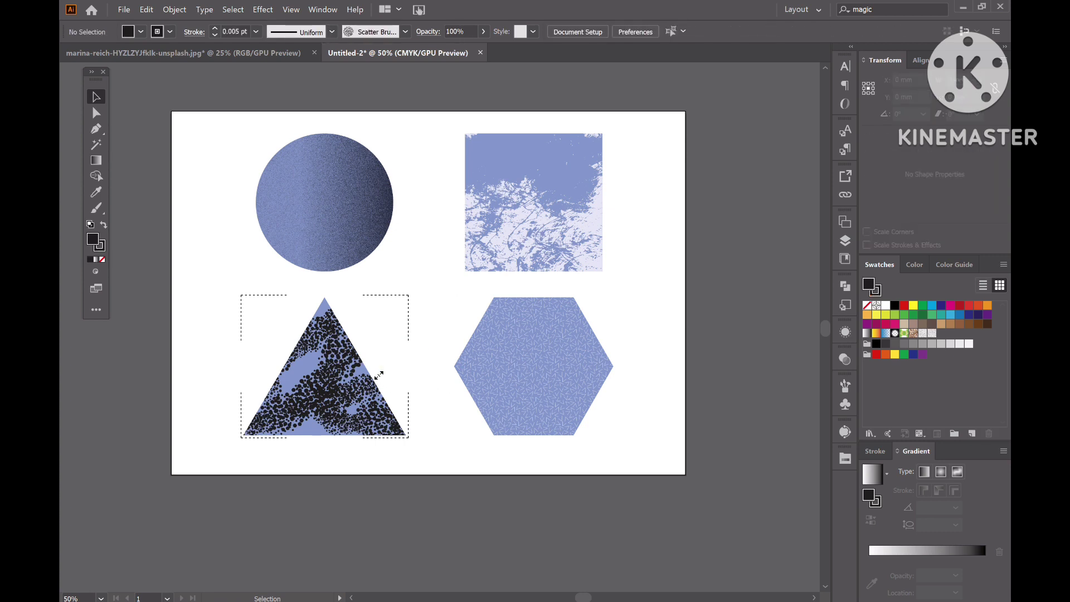